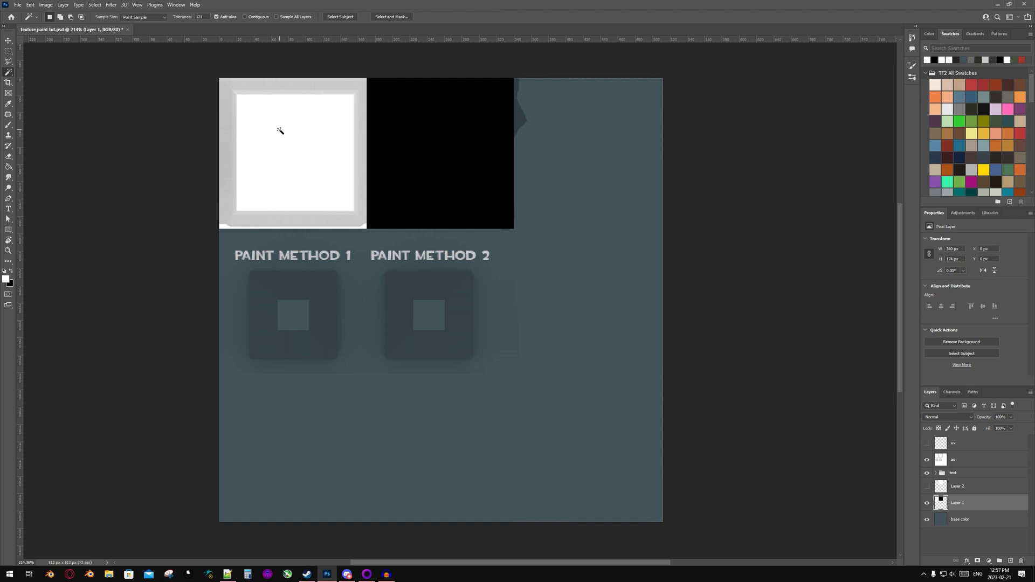
Magic-wand the white tile, fill it red with the Paint Bucket, then refill it white
left_click(279, 130)
left_click(9, 167)
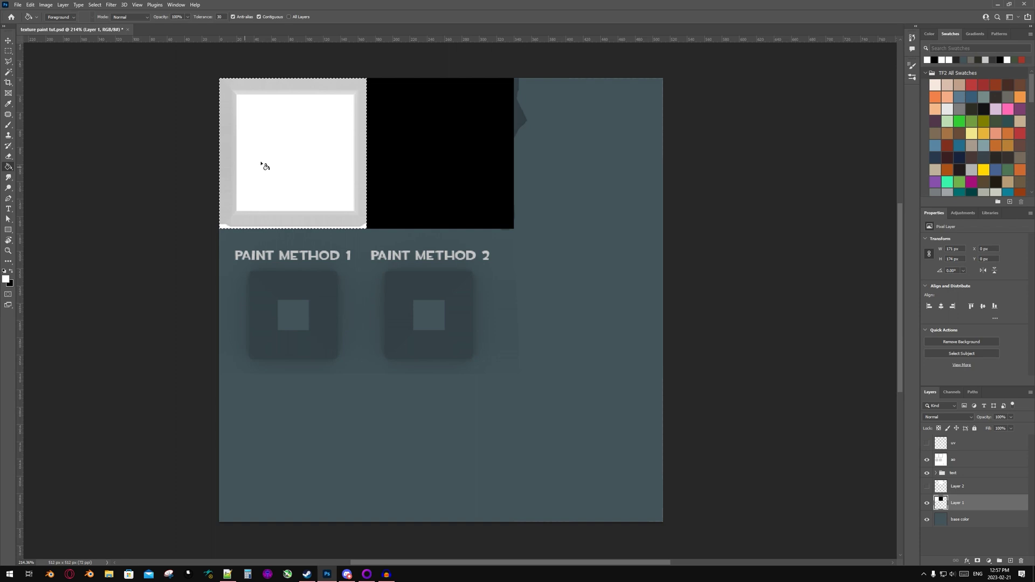
left_click(971, 84)
left_click(335, 151)
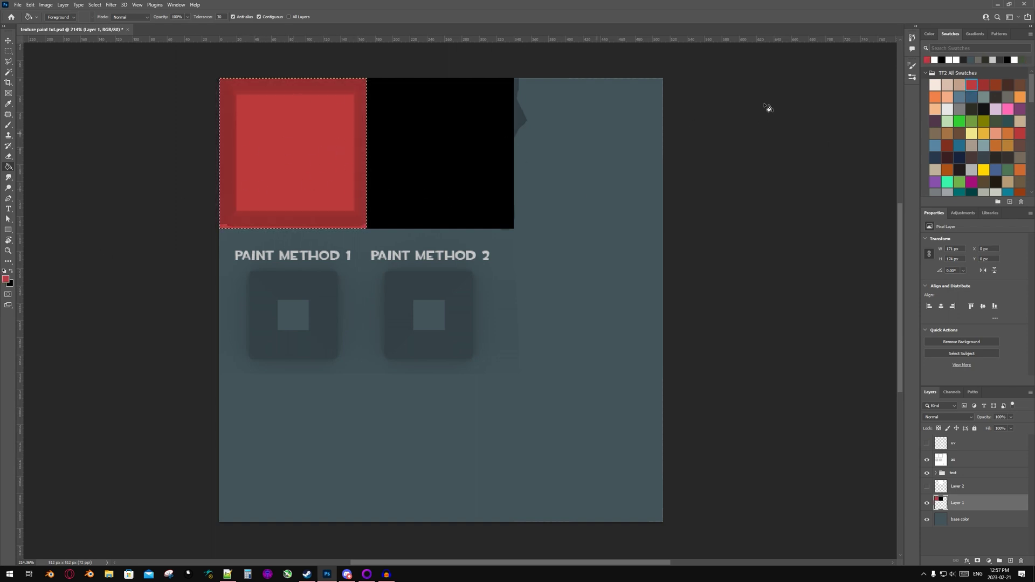
left_click(934, 60)
left_click(280, 178)
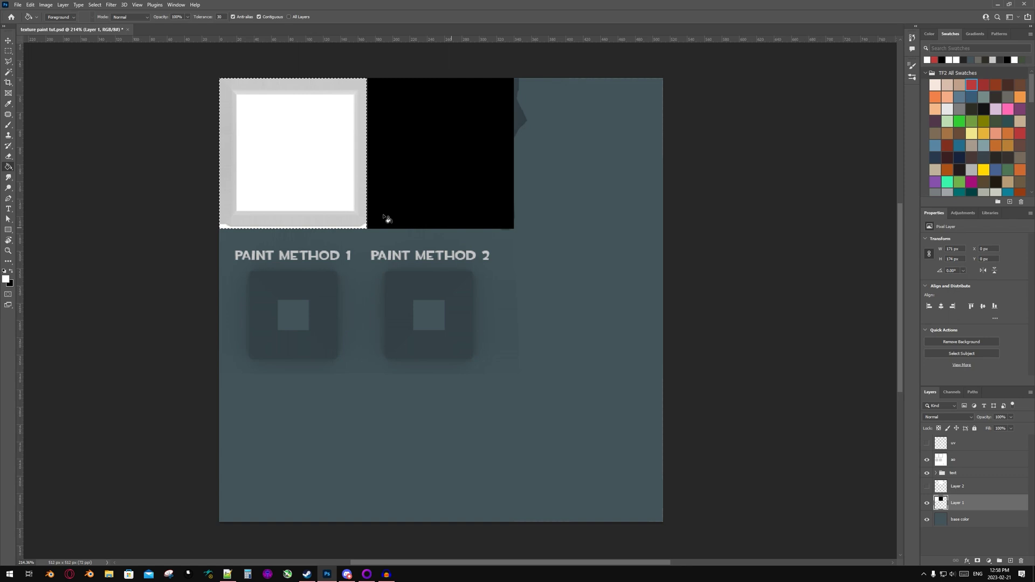
Inspect the paint method 1 alpha channel, then return to the RGB composite
left_click(951, 391)
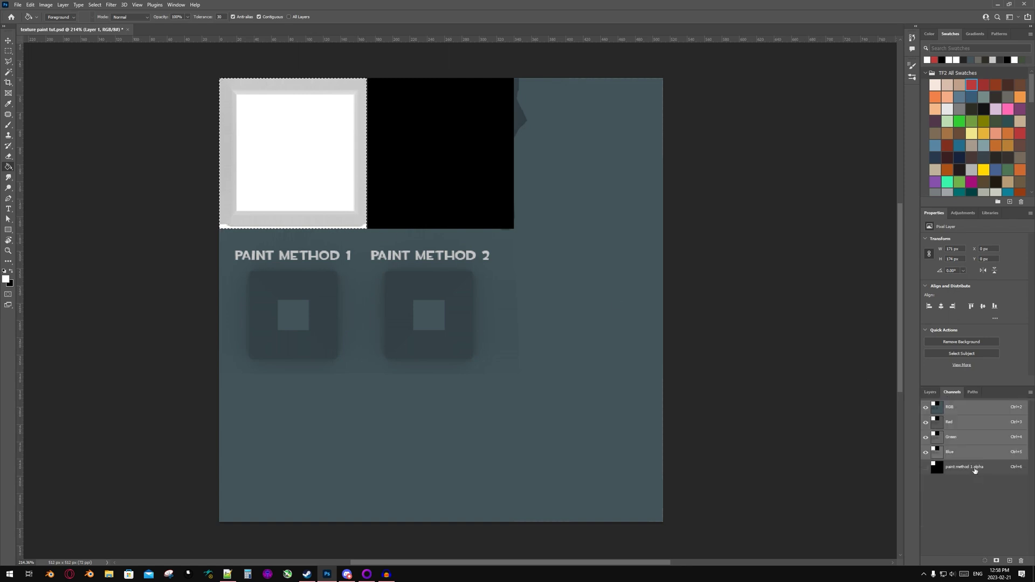
left_click(965, 467)
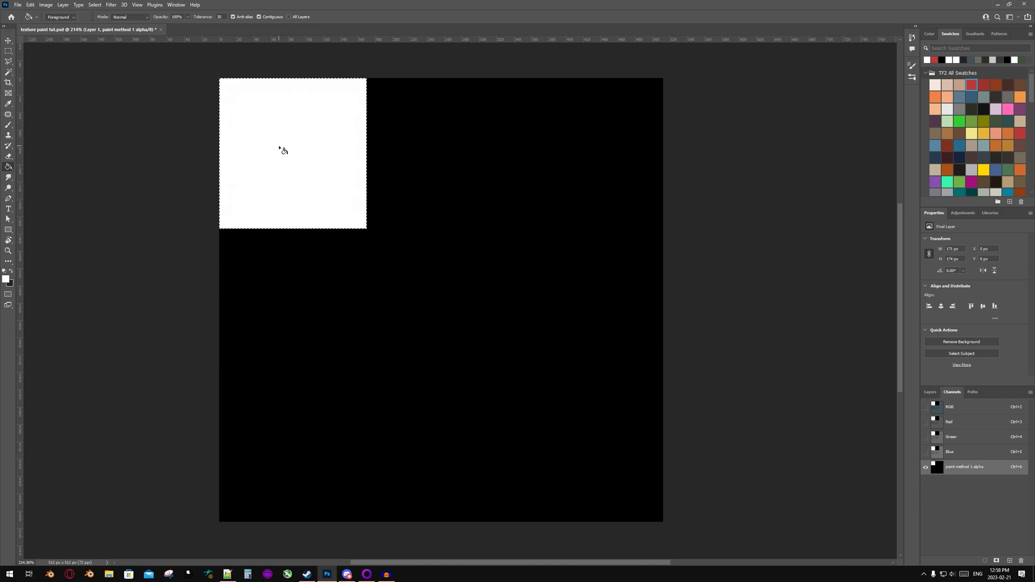
key("ctrl+2")
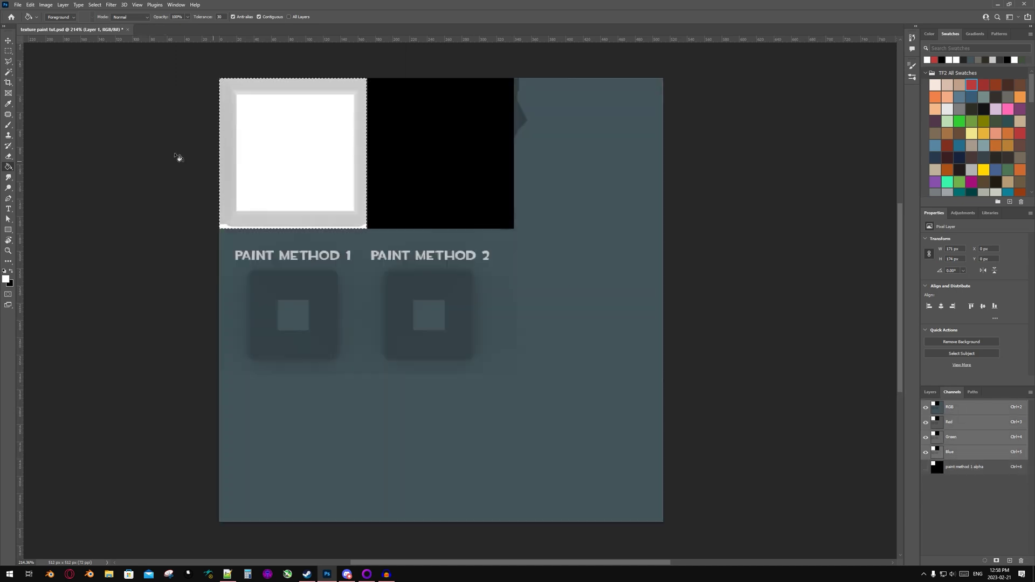
Save a Targa copy of the texture replacing paint method 1.tga, then start Team Fortress 2 from Steam
left_click(18, 5)
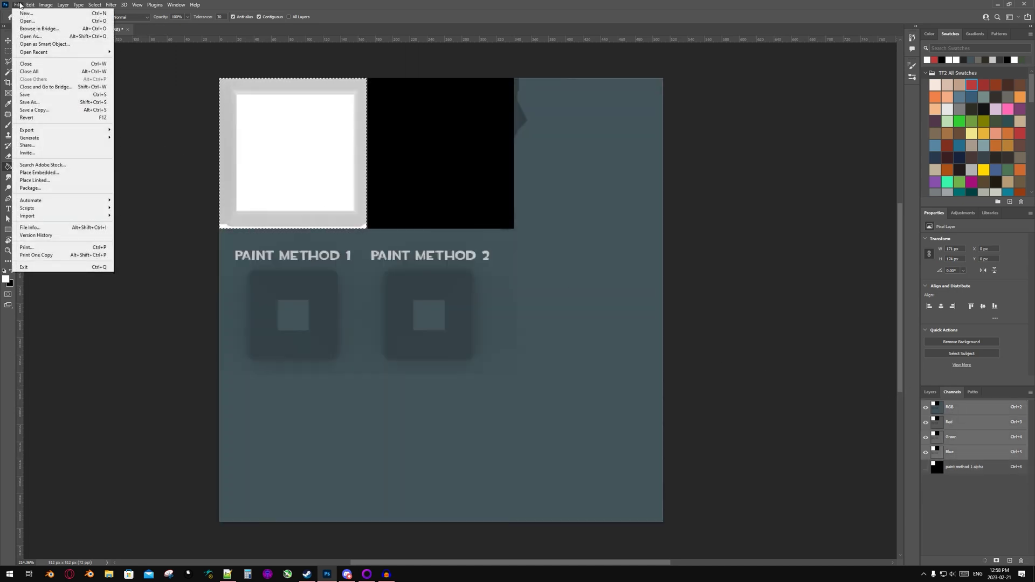
left_click(49, 110)
left_click(113, 260)
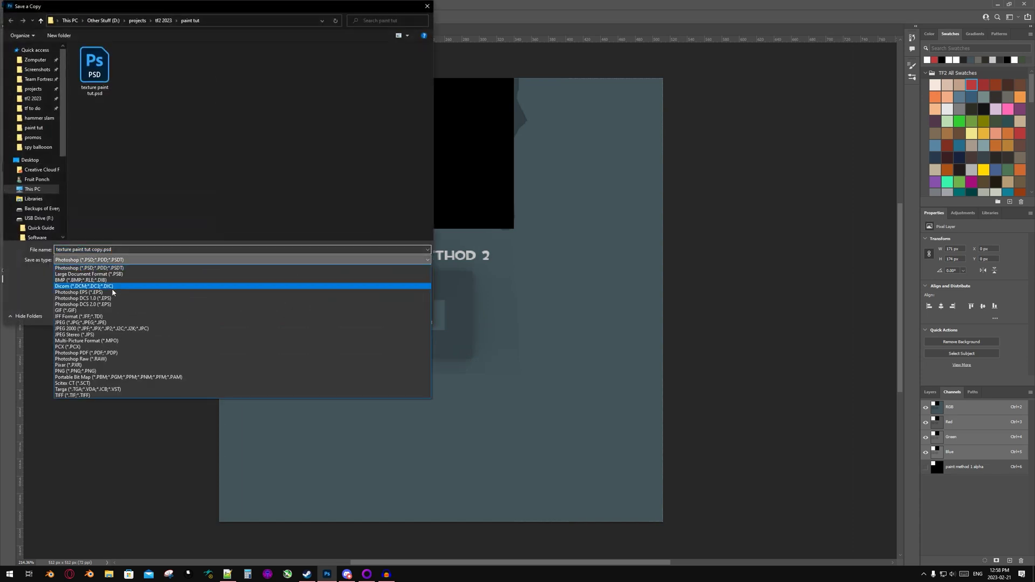
left_click(113, 390)
left_click(99, 79)
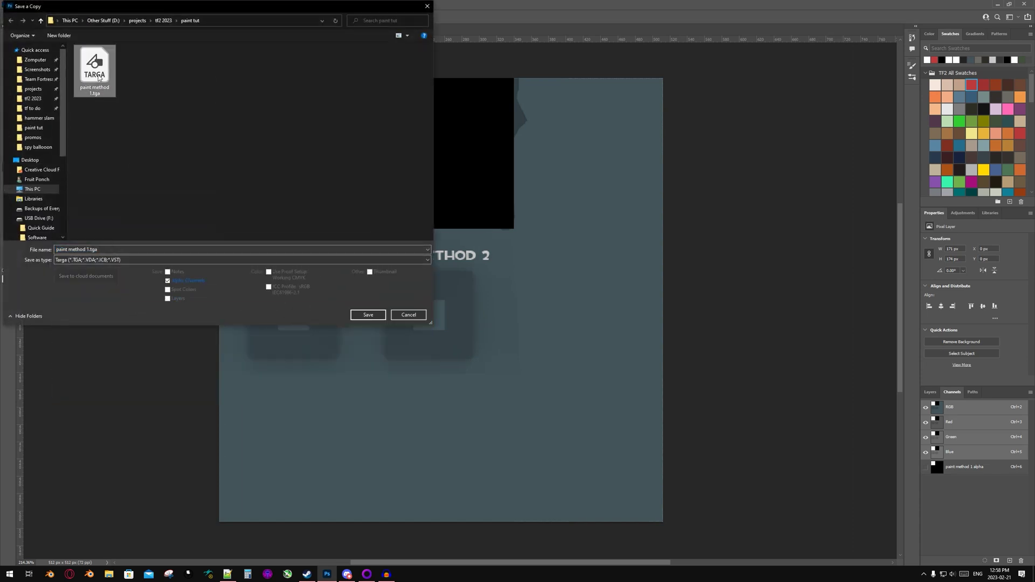
double_click(104, 72)
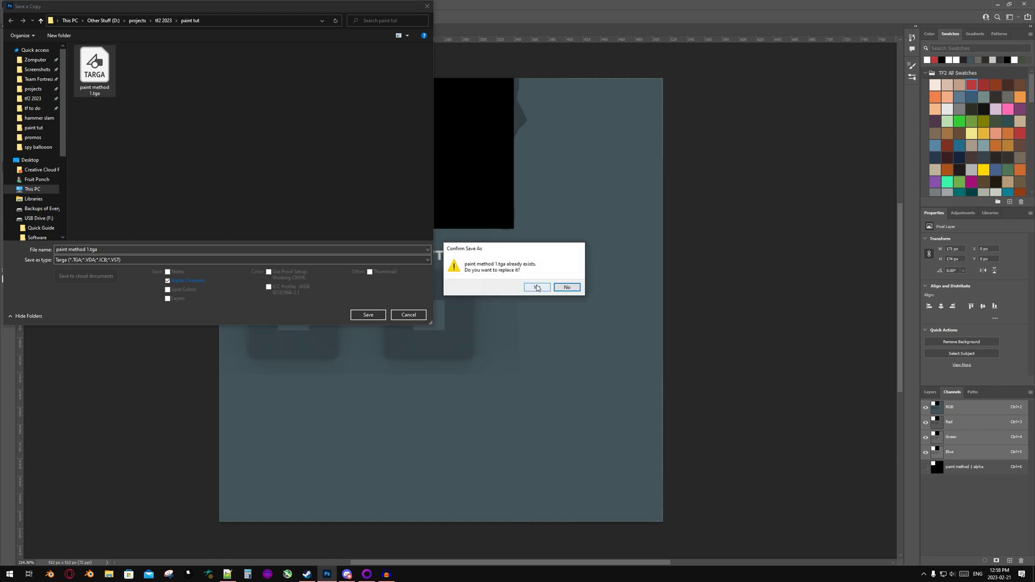
left_click(537, 287)
left_click(538, 190)
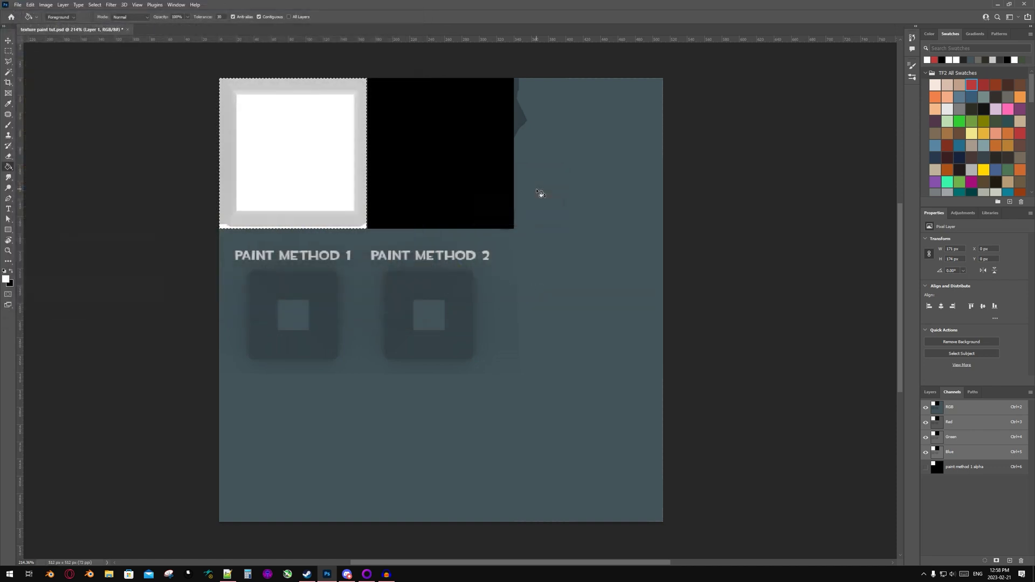
left_click(308, 574)
left_click(162, 174)
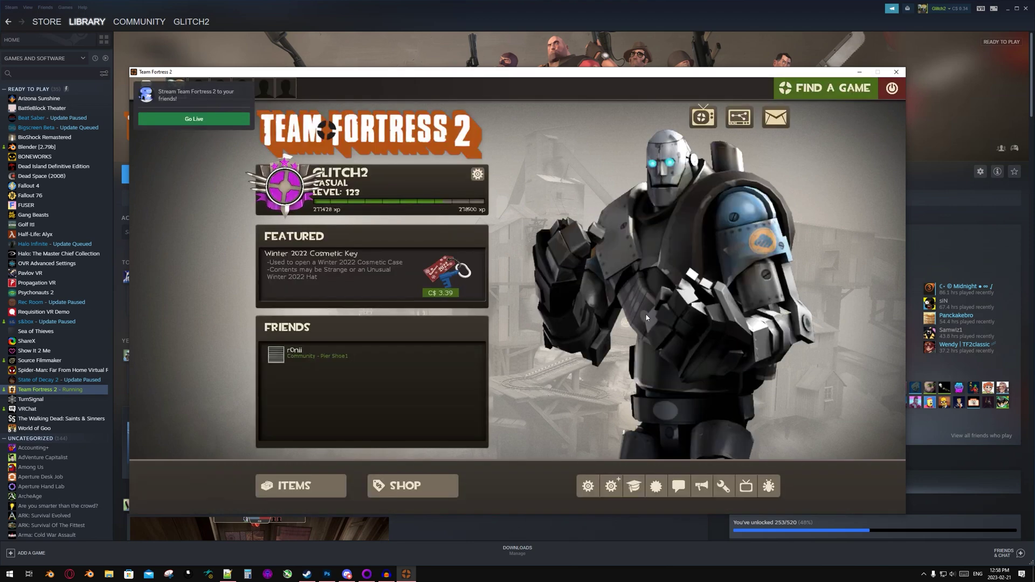
Start a new Workshop cosmetic for the Pyro, head bodygroup excluded, with paint tut.smd as High LOD
left_click(721, 483)
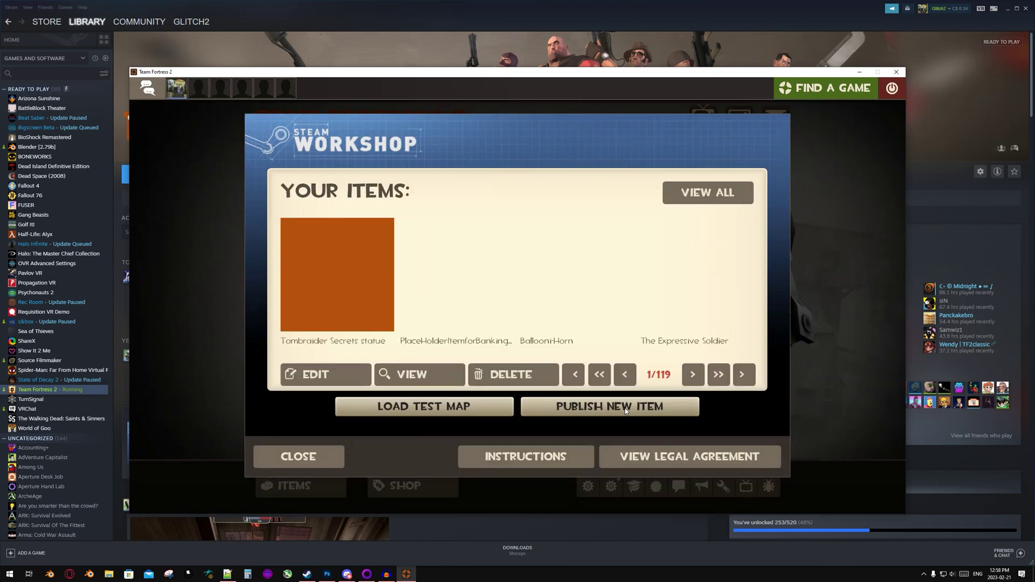
left_click(618, 411)
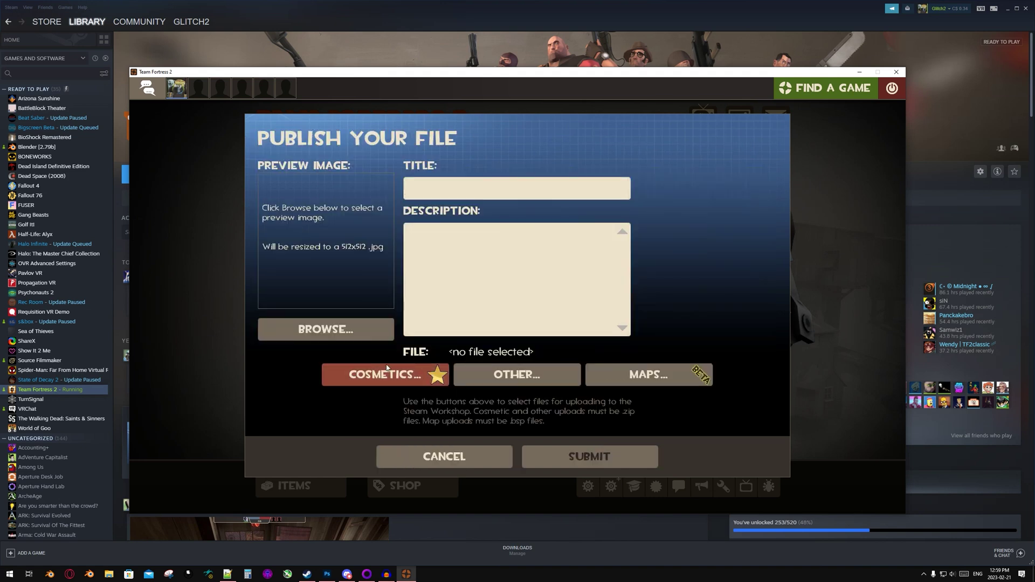
left_click(370, 371)
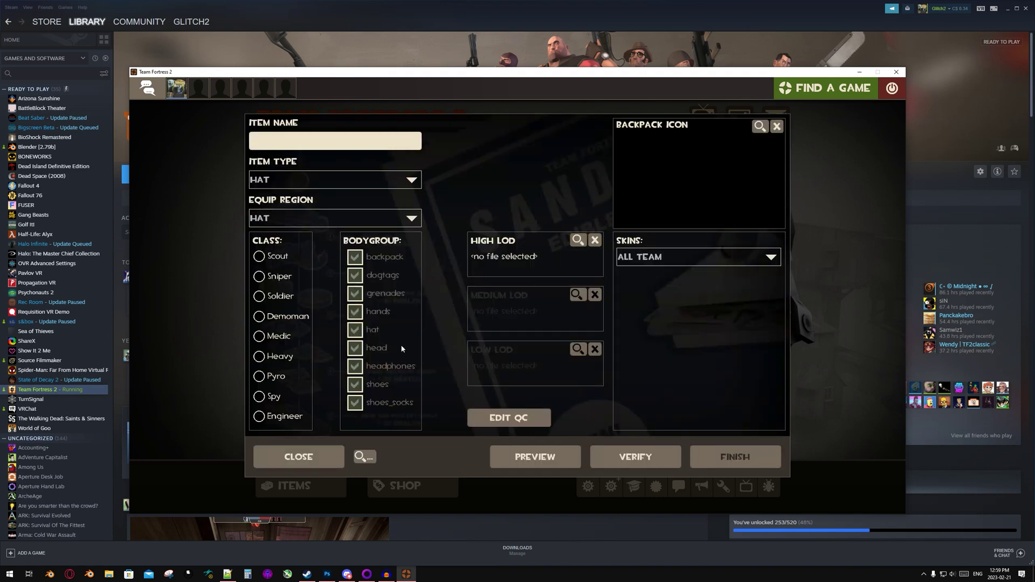
left_click(283, 379)
left_click(360, 348)
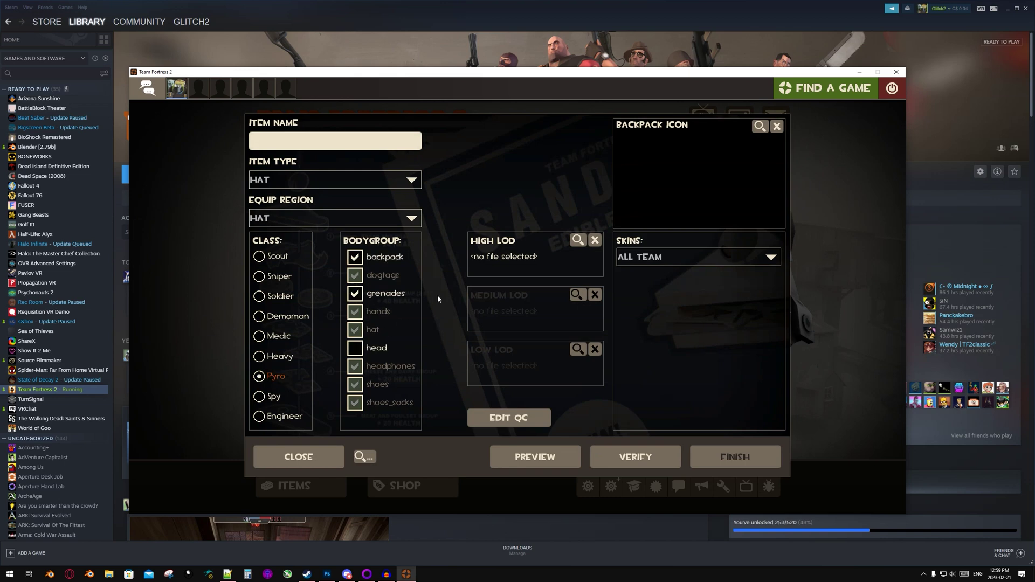
left_click(576, 241)
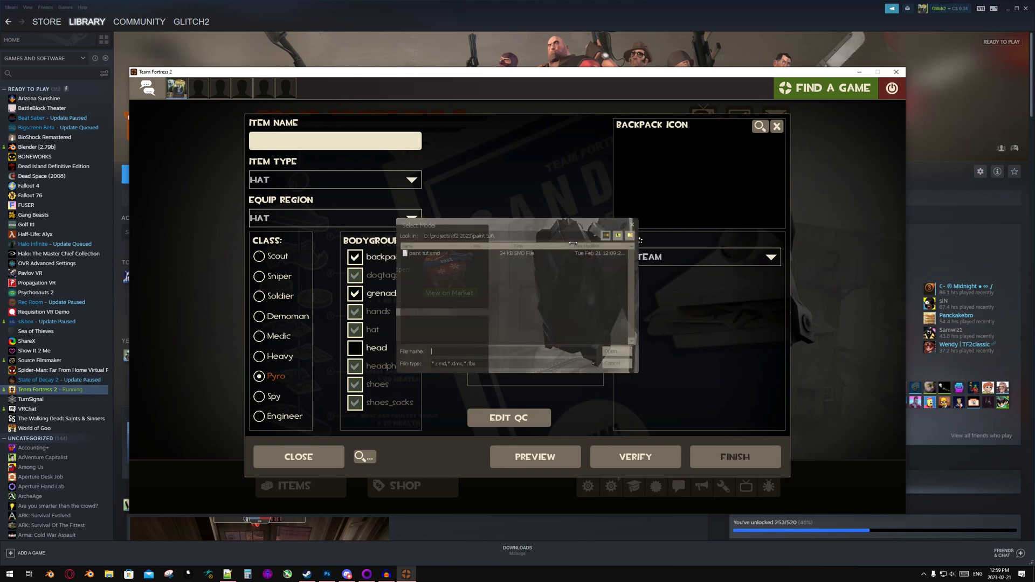
double_click(440, 253)
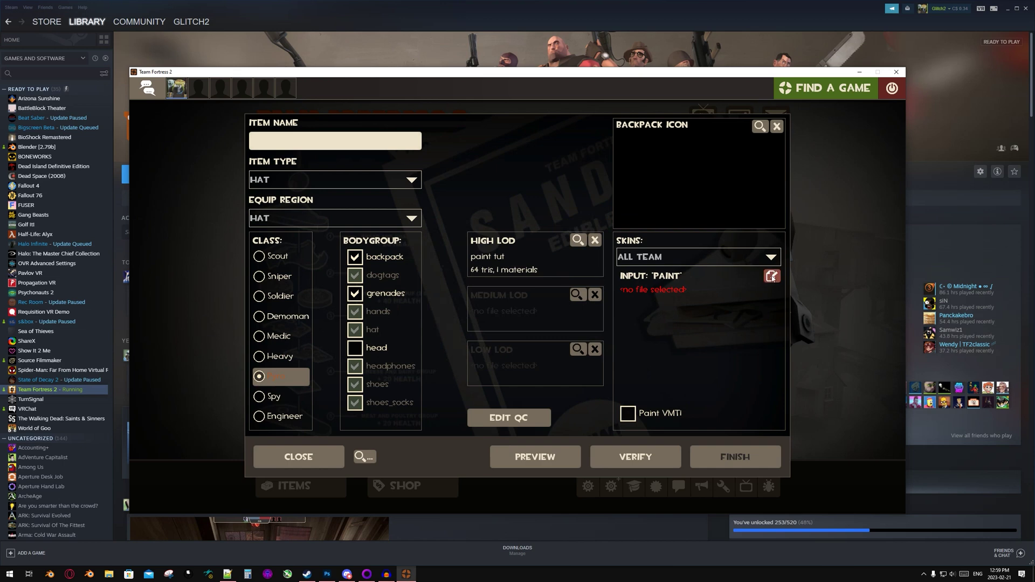
Set paint method 1 as the base texture of the Paint material
left_click(771, 278)
left_click(452, 140)
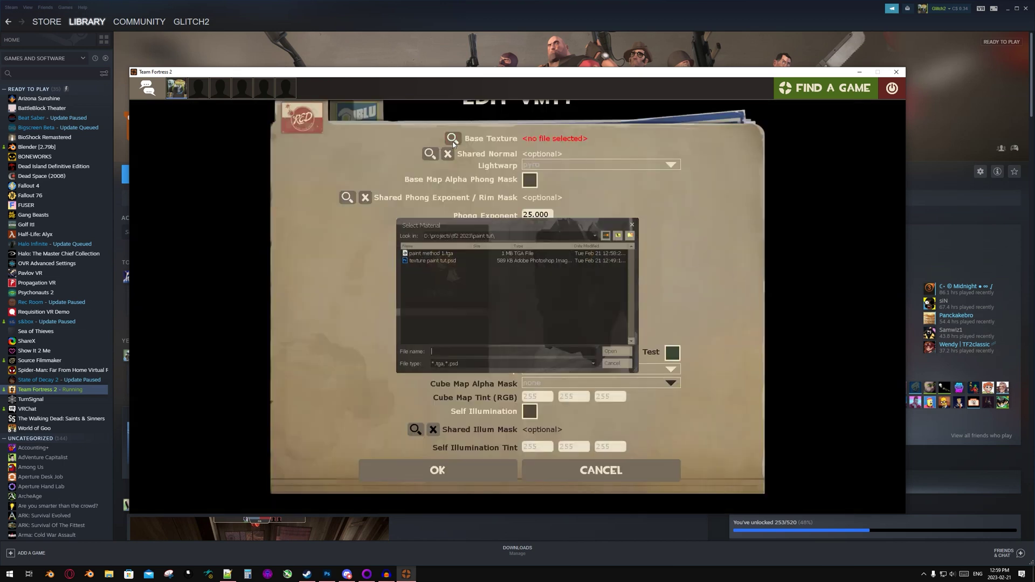
double_click(431, 254)
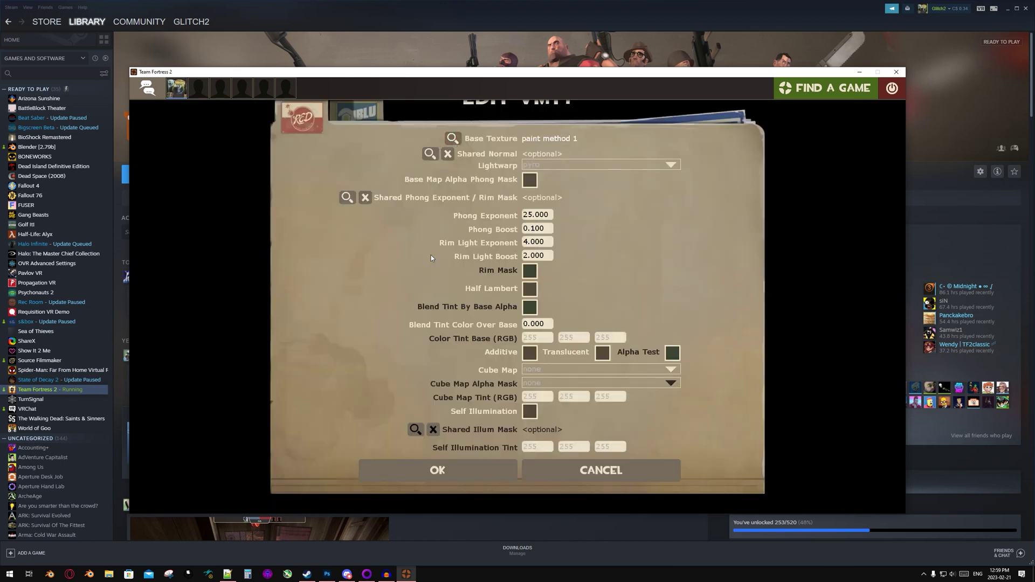
left_click(402, 472)
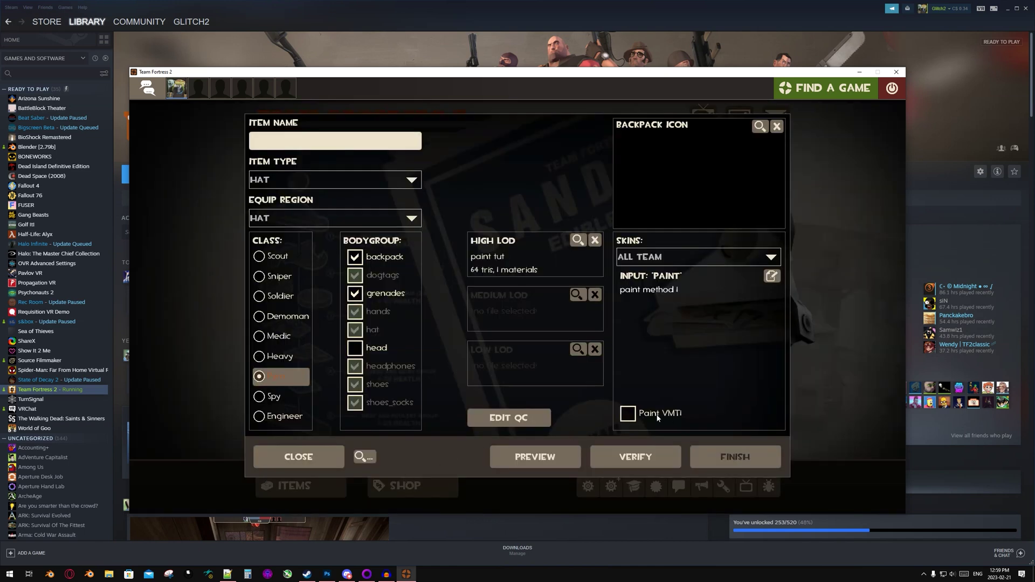
Tick Paint VMT, then preview the hat on the Pyro in Bind Pose, zoomed in on the hat
left_click(629, 414)
left_click(532, 456)
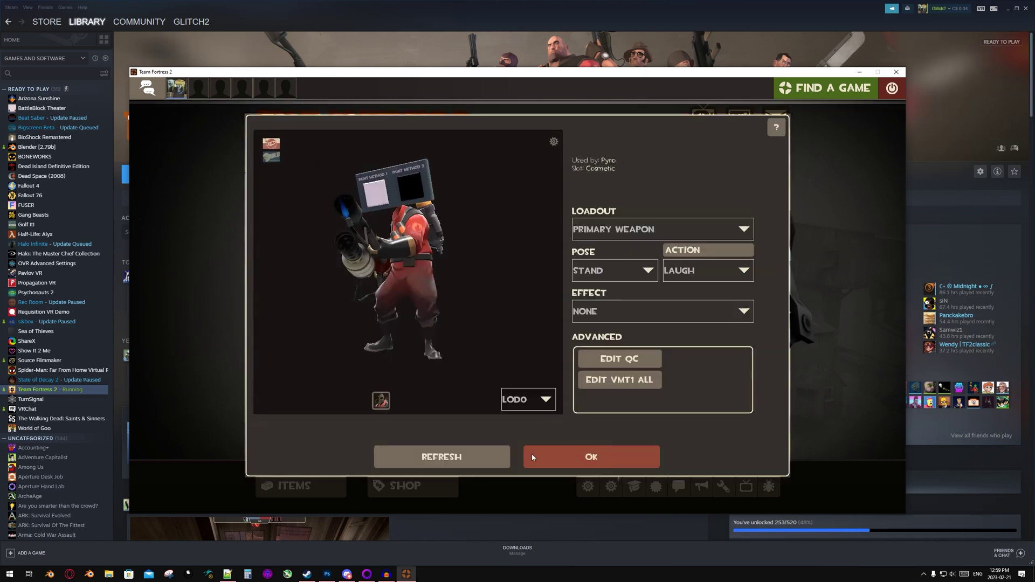
left_click(583, 263)
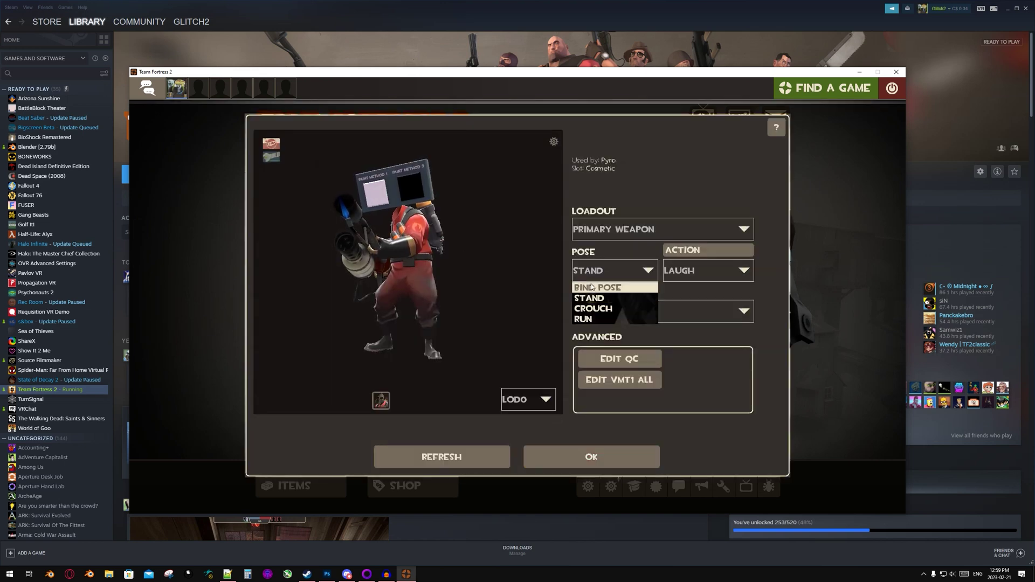
left_click(607, 288)
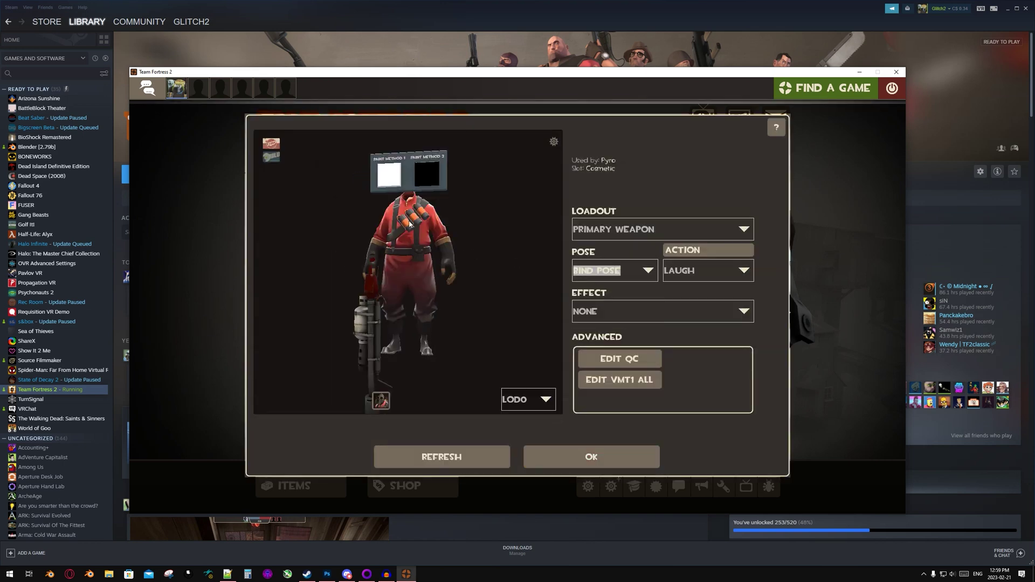
scroll(409, 224, "up", 4)
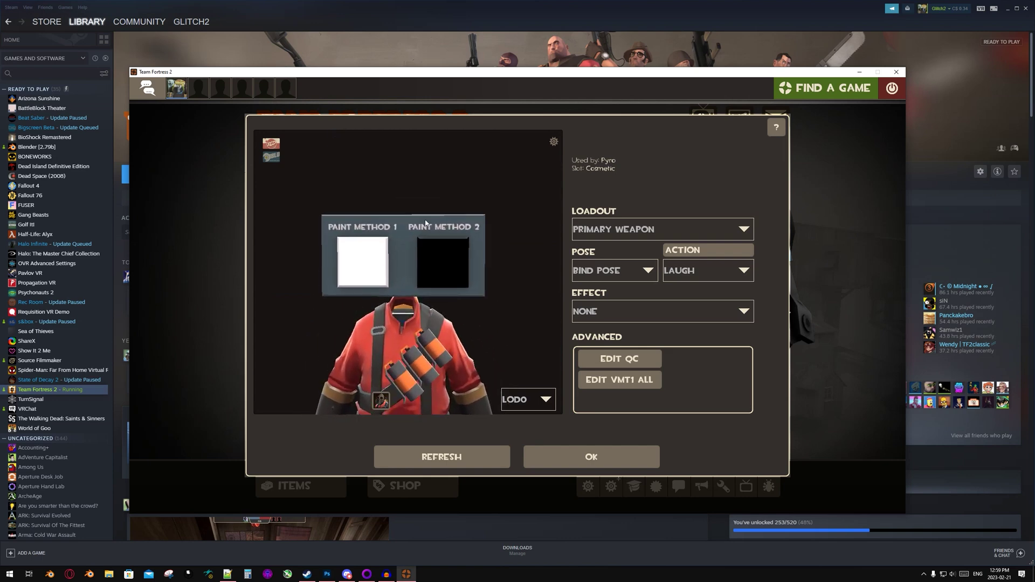
scroll(303, 281, "up", 3)
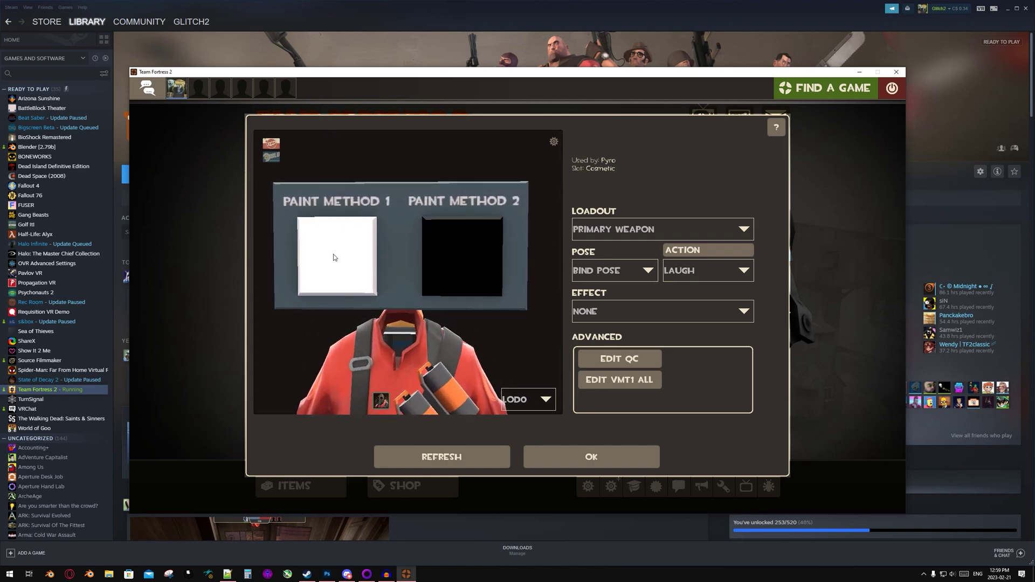
left_click(554, 143)
mouse_move(555, 145)
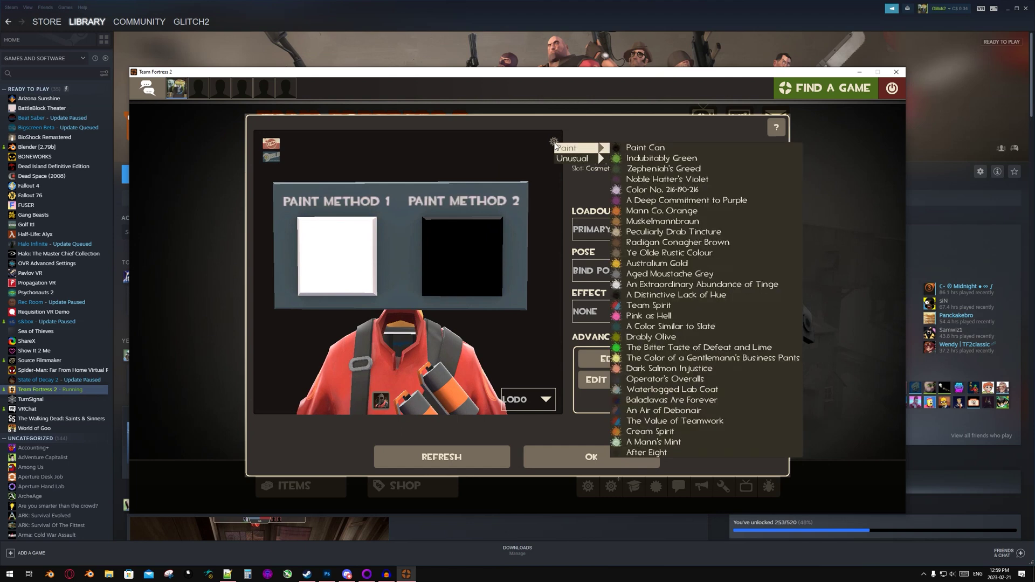
left_click(620, 158)
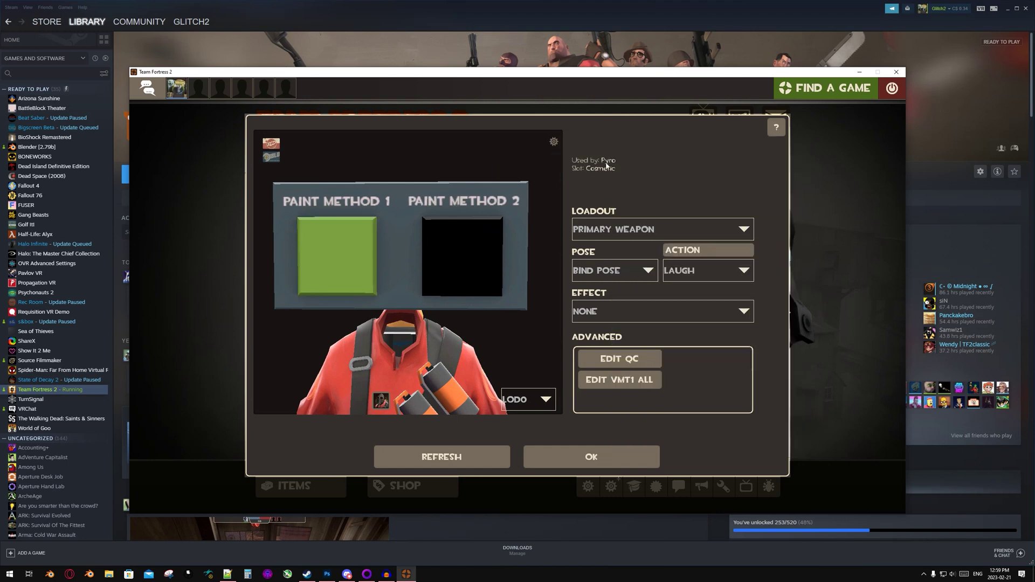
left_click(554, 142)
mouse_move(563, 147)
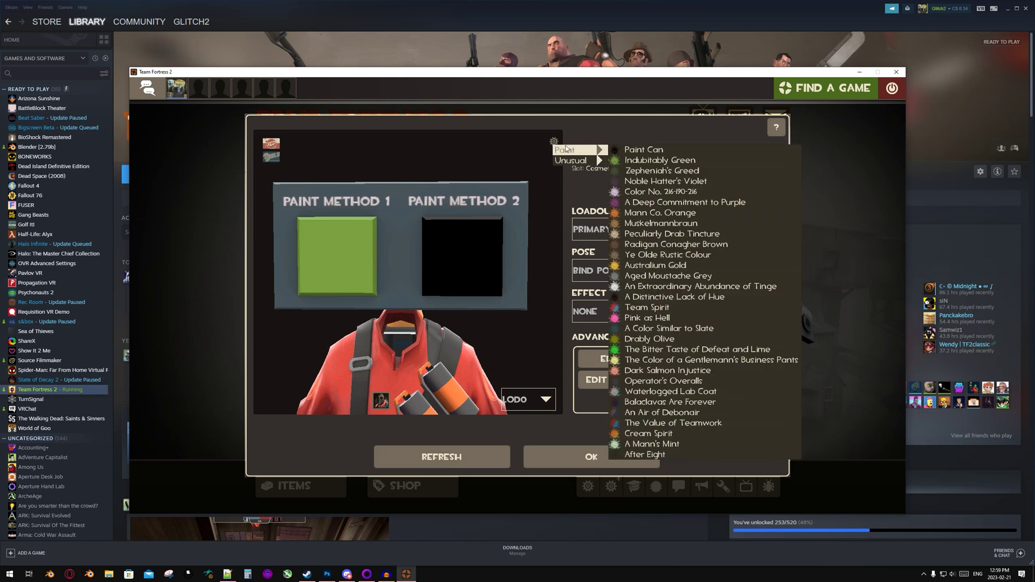
left_click(651, 183)
left_click(554, 142)
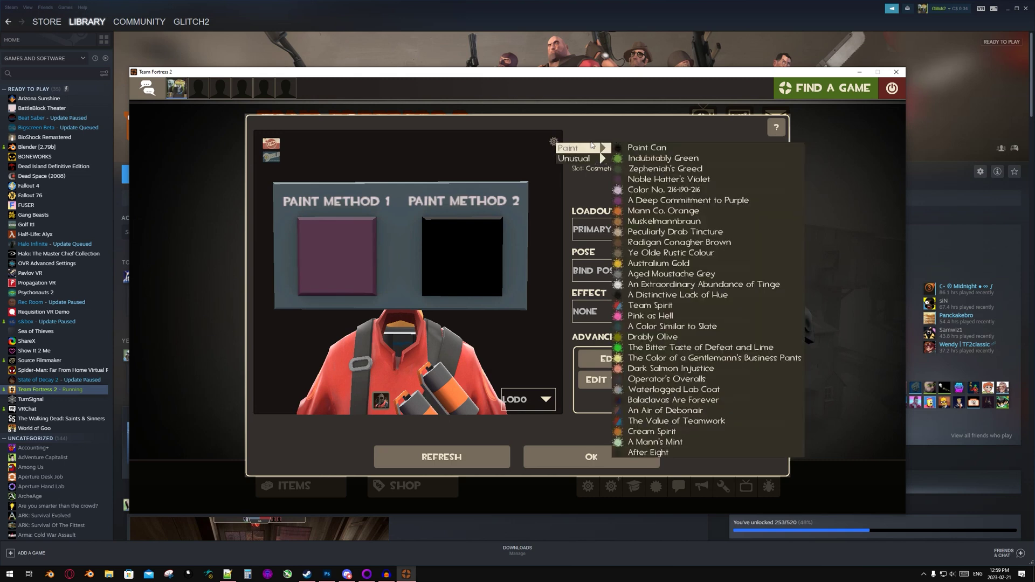
left_click(636, 147)
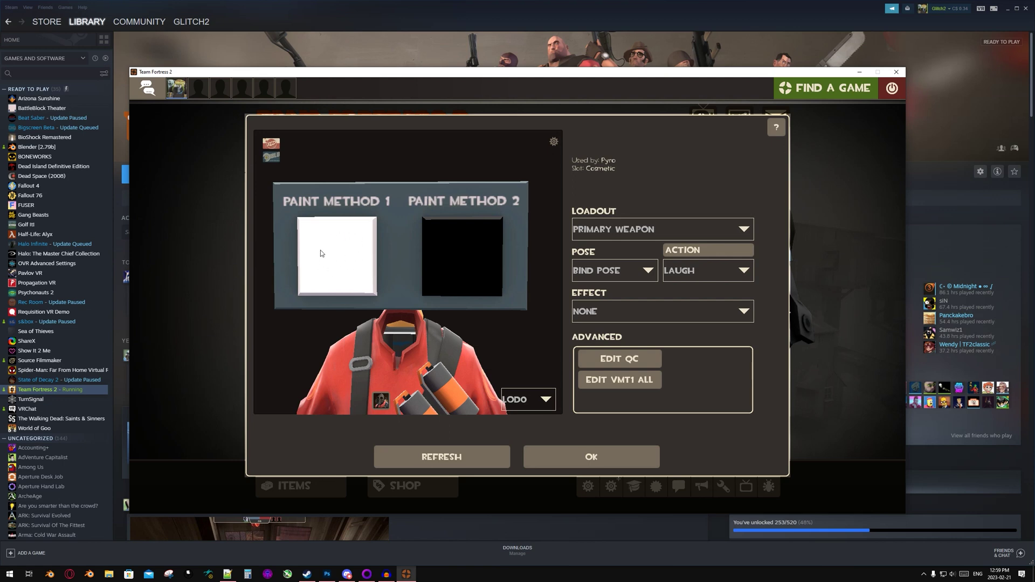
Change the material's Color Tint Base from 255 values to 3, 65, 2 and apply it
left_click(636, 383)
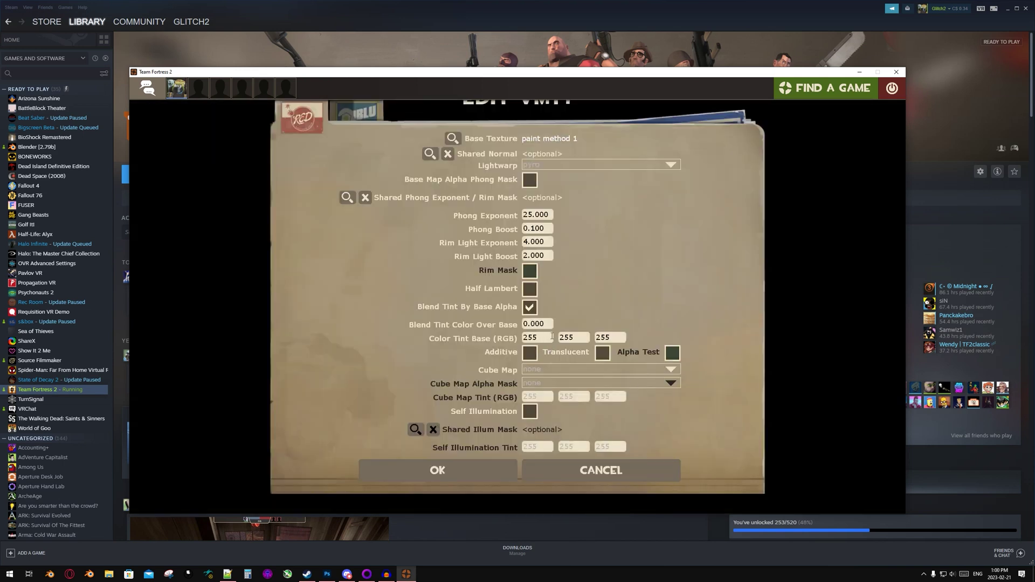
left_click_drag(550, 337, 503, 337)
type("35")
left_click(562, 339)
type("65")
left_click(579, 337)
key("shift+End")
key("BackSpace")
left_click_drag(621, 340, 595, 341)
type("2")
left_click(455, 465)
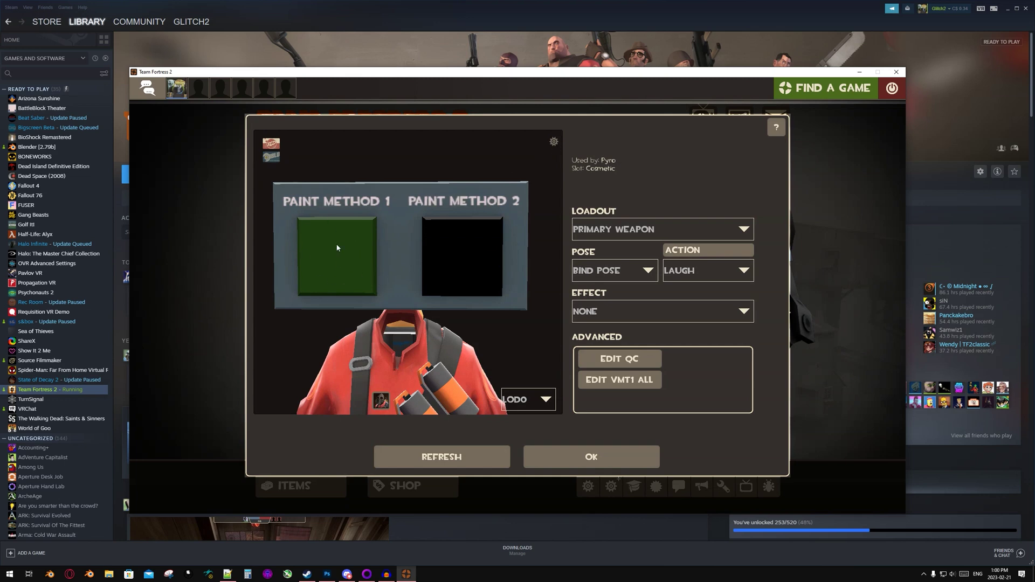
Preview Indubitably Green, Muskelmannbraun and a red paint on the hat, then clear the paint
left_click(553, 143)
mouse_move(571, 145)
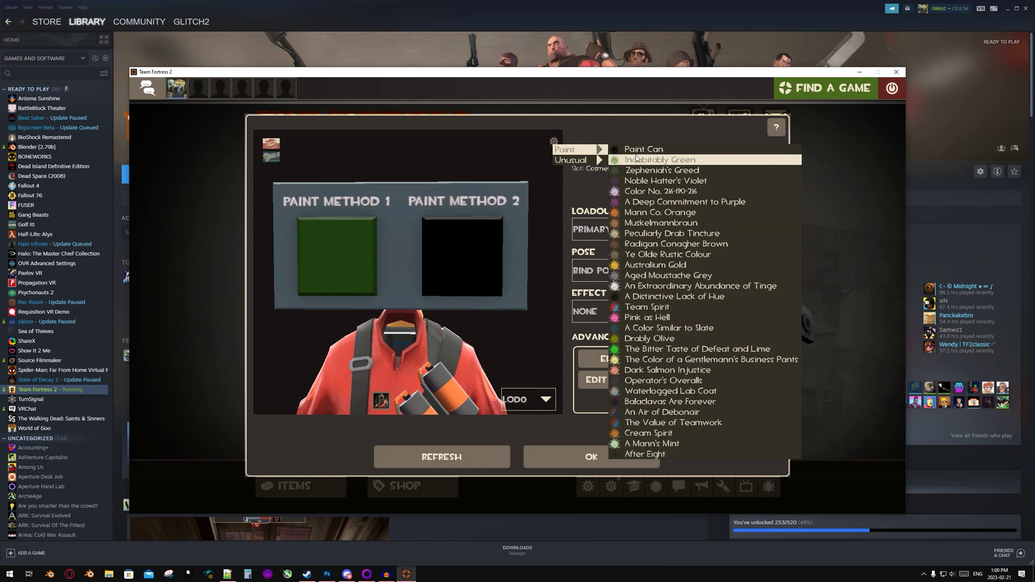
left_click(638, 156)
left_click(555, 143)
left_click(669, 218)
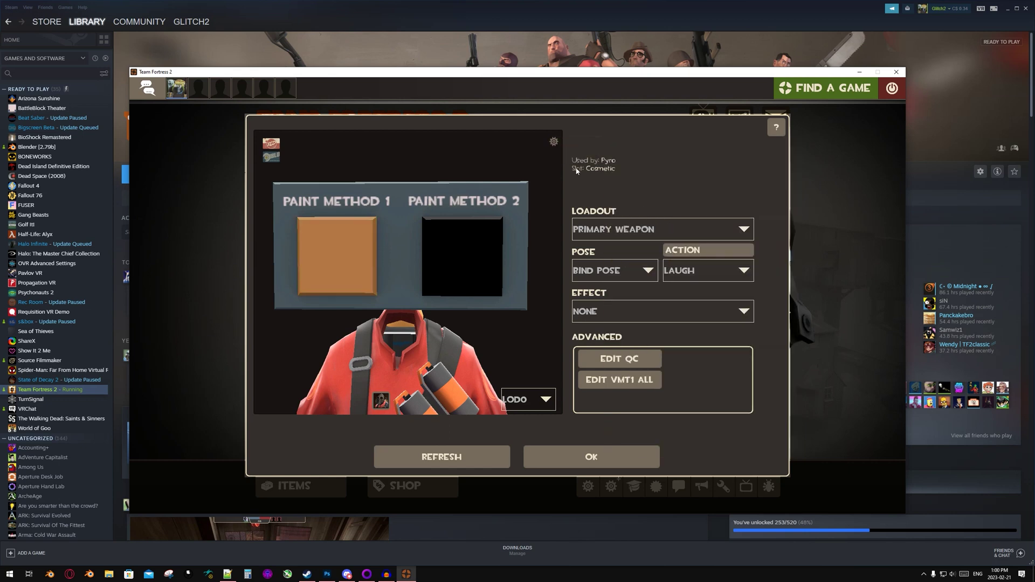
left_click(553, 142)
left_click(647, 304)
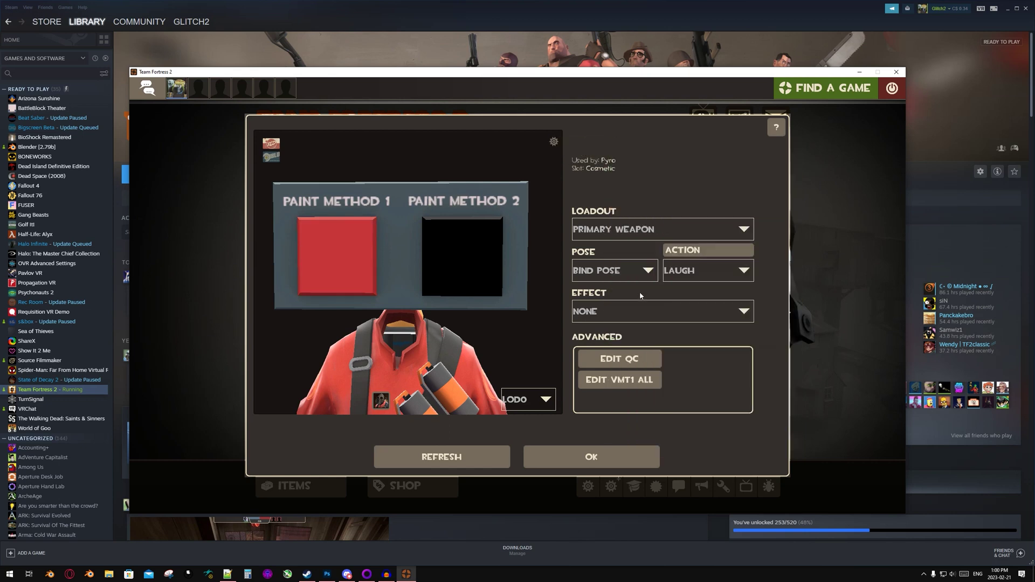
left_click(553, 142)
left_click(640, 148)
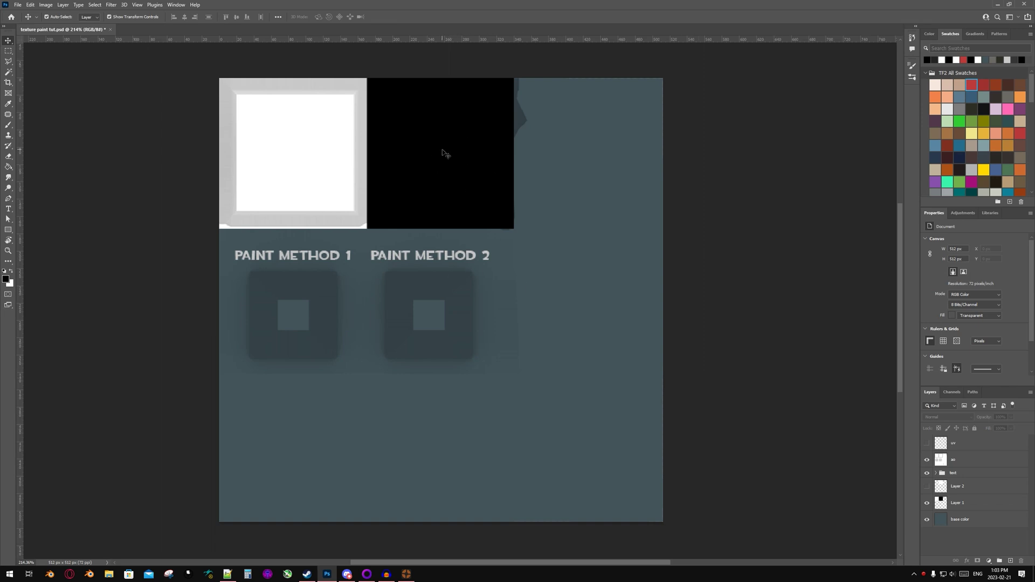
Magic-wand the black square on Layer 1 and make Layer 2's framed white square visible
left_click(8, 72)
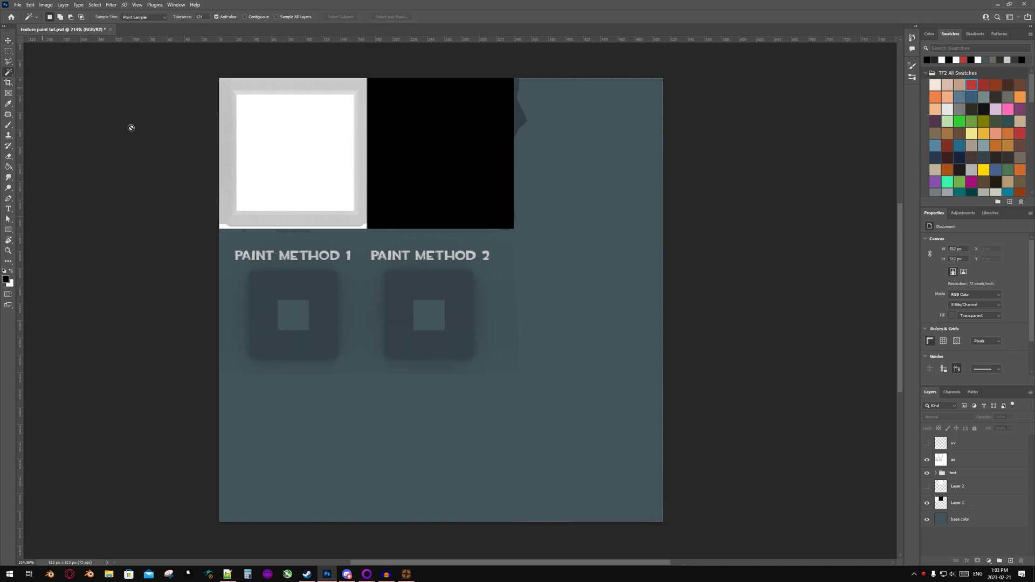
left_click(977, 508)
left_click(455, 186)
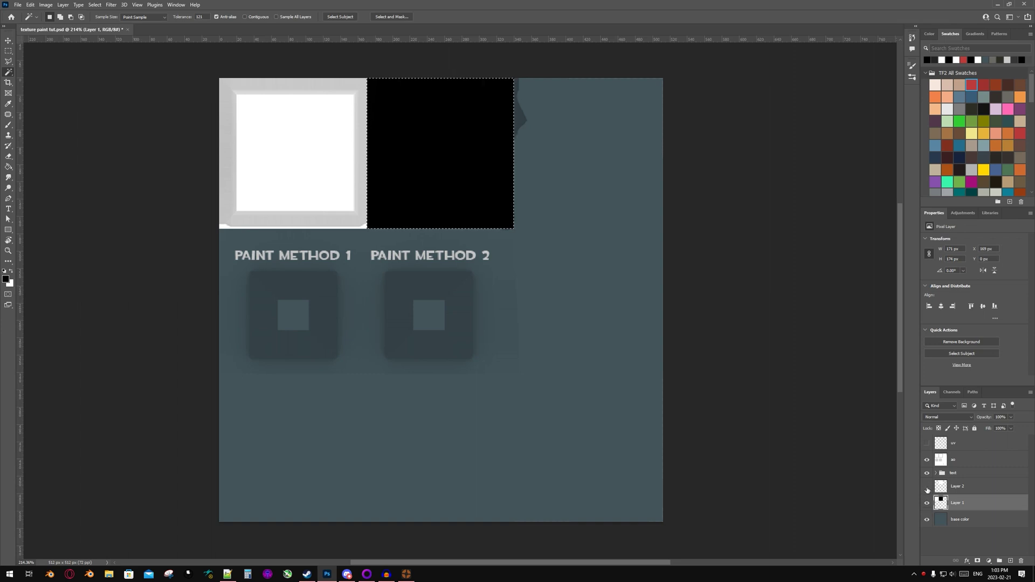
left_click(927, 488)
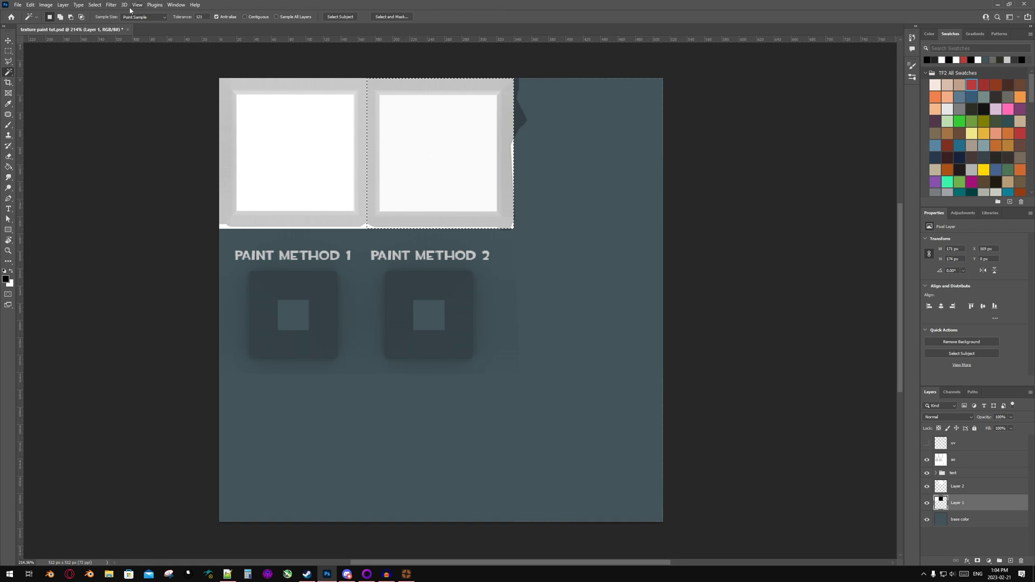
Invert the selection, fill it black on new Layer 3, deselect, and move the text group below it
left_click(100, 6)
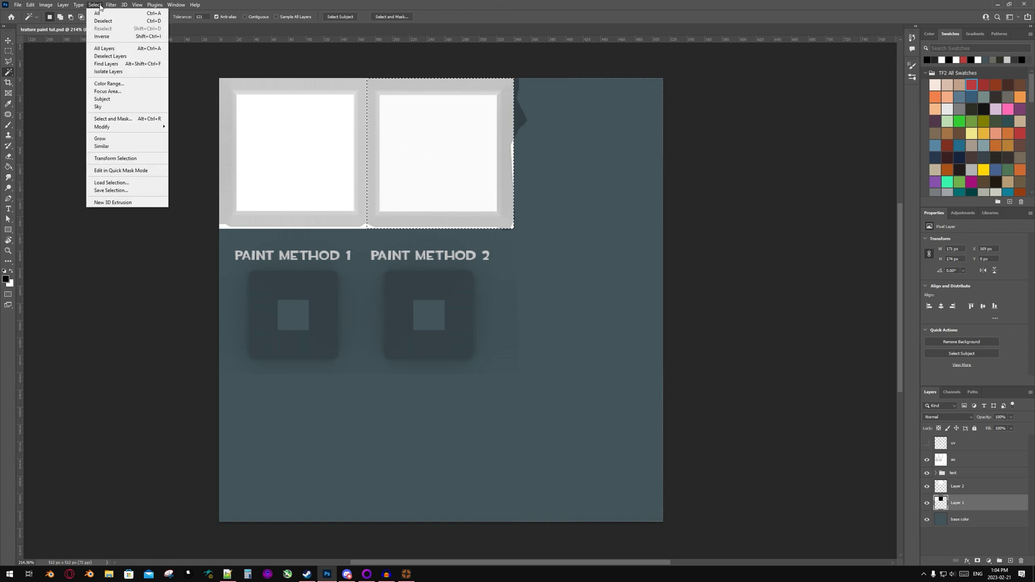
left_click(107, 36)
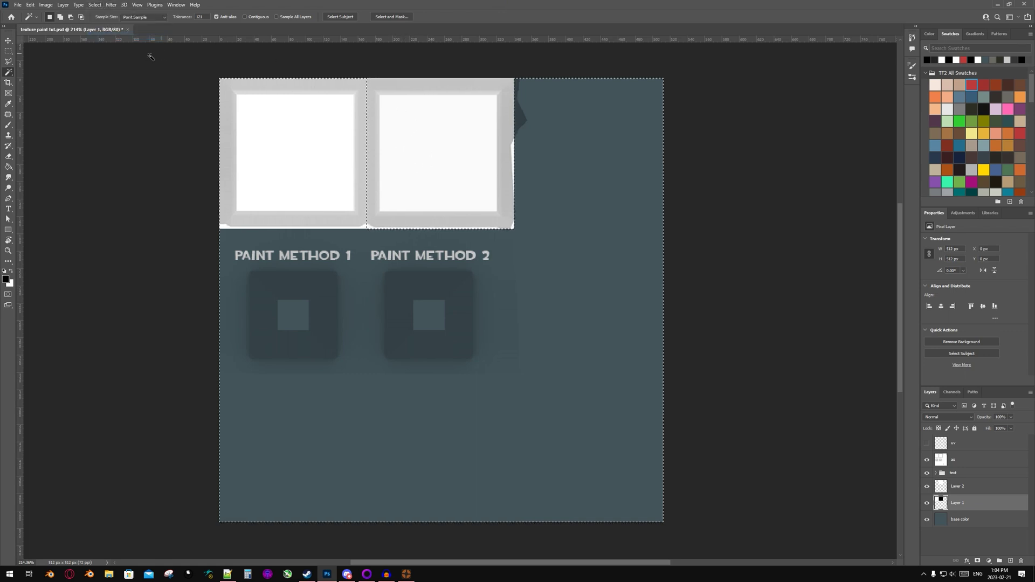
left_click(8, 167)
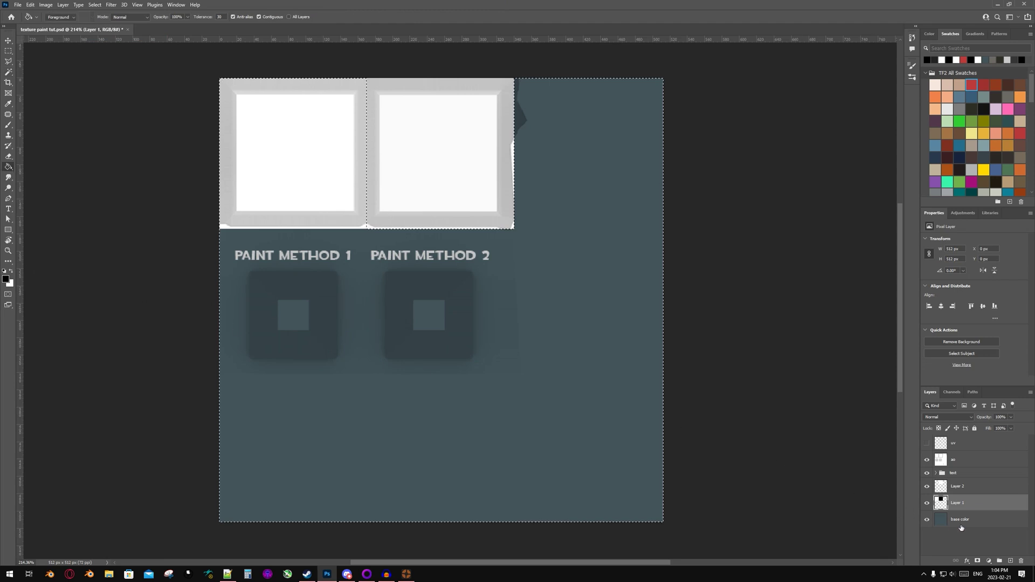
left_click(1010, 561)
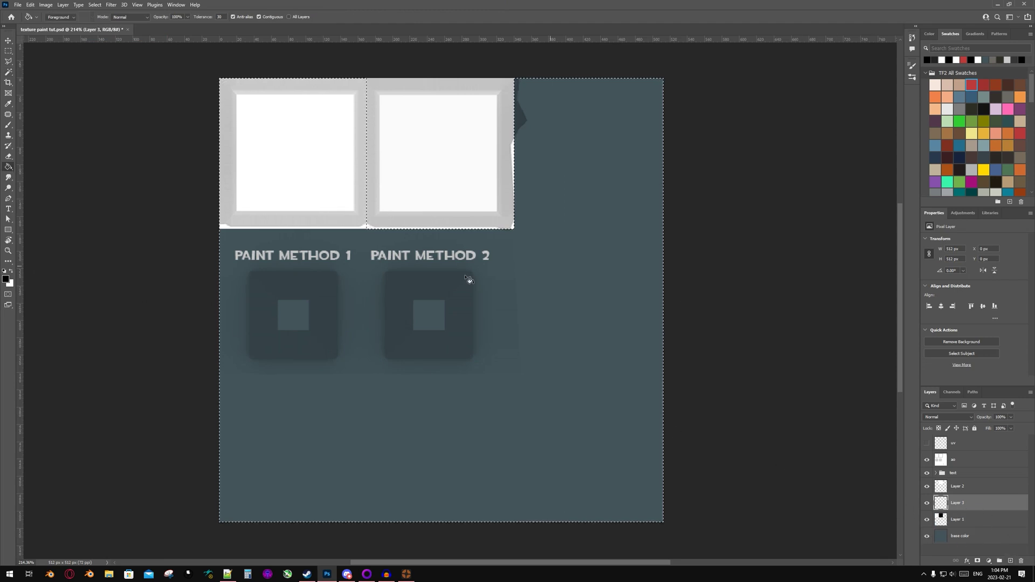
left_click(336, 224)
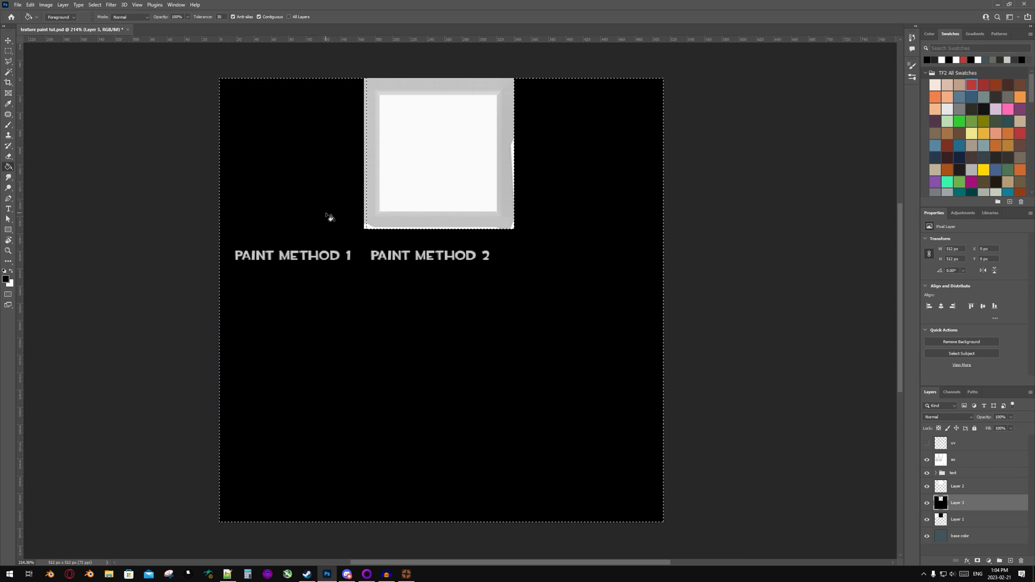
key("ctrl+d")
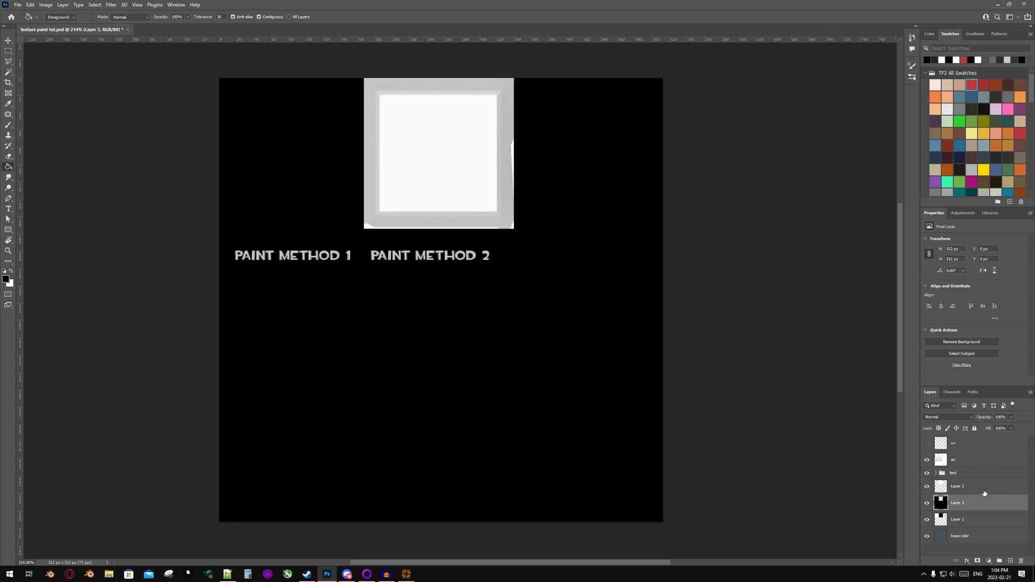
left_click_drag(962, 473, 962, 511)
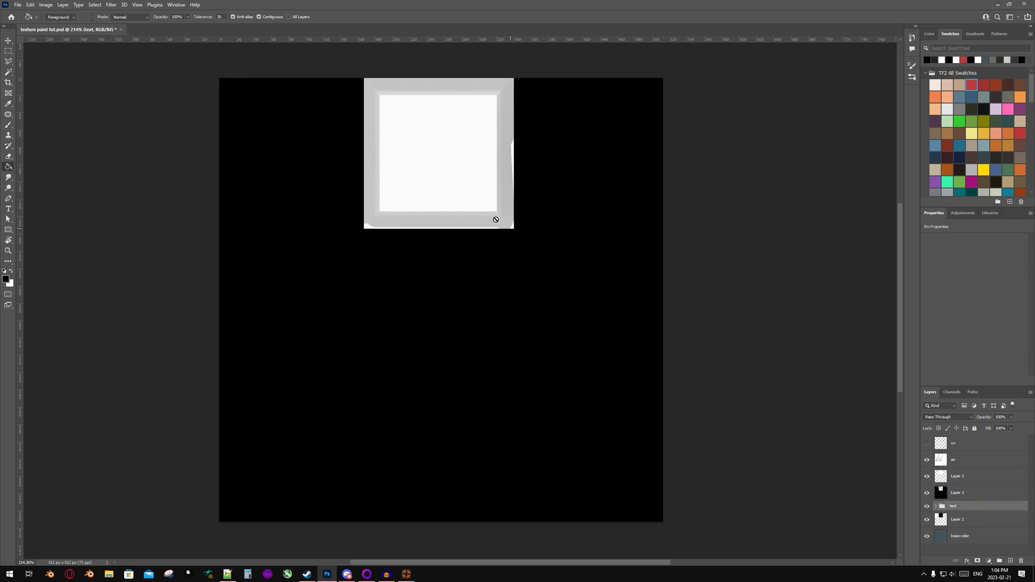
Merge Visible from Layer 3, undo the merge, then hide Layer 3 and Layer 2
right_click(969, 492)
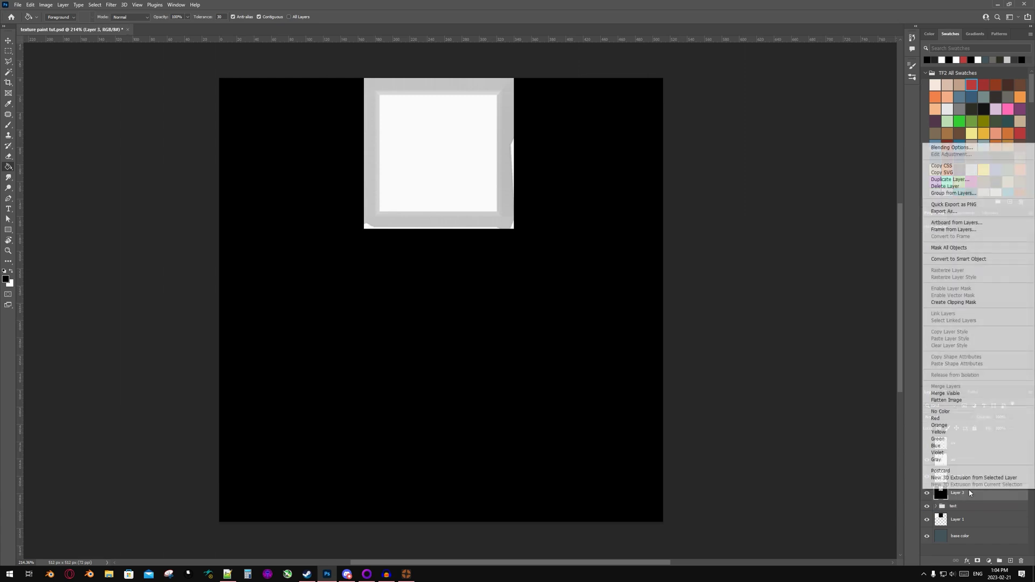
left_click(948, 393)
key("ctrl+a")
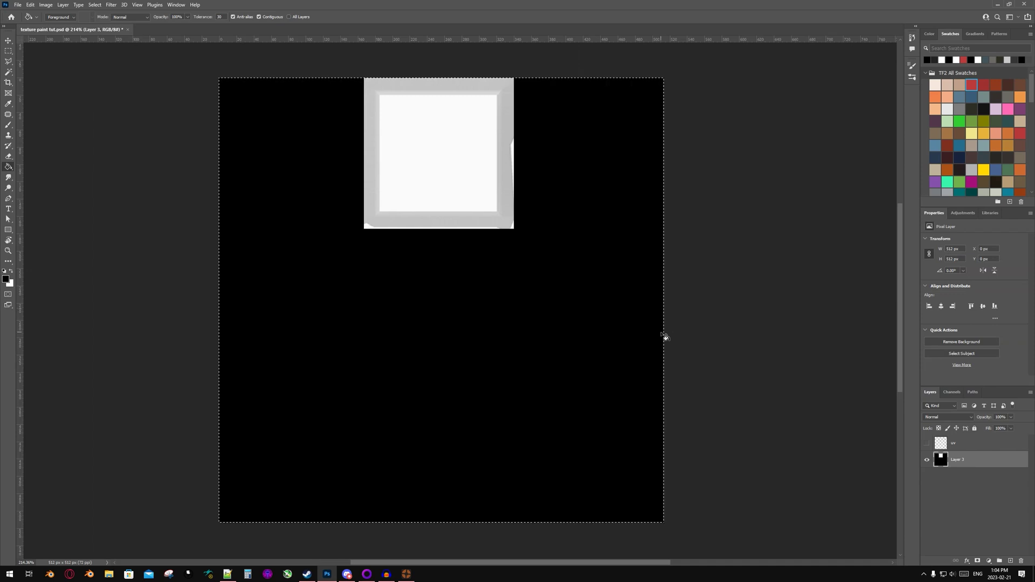
key("ctrl+z")
key("ctrl+z")
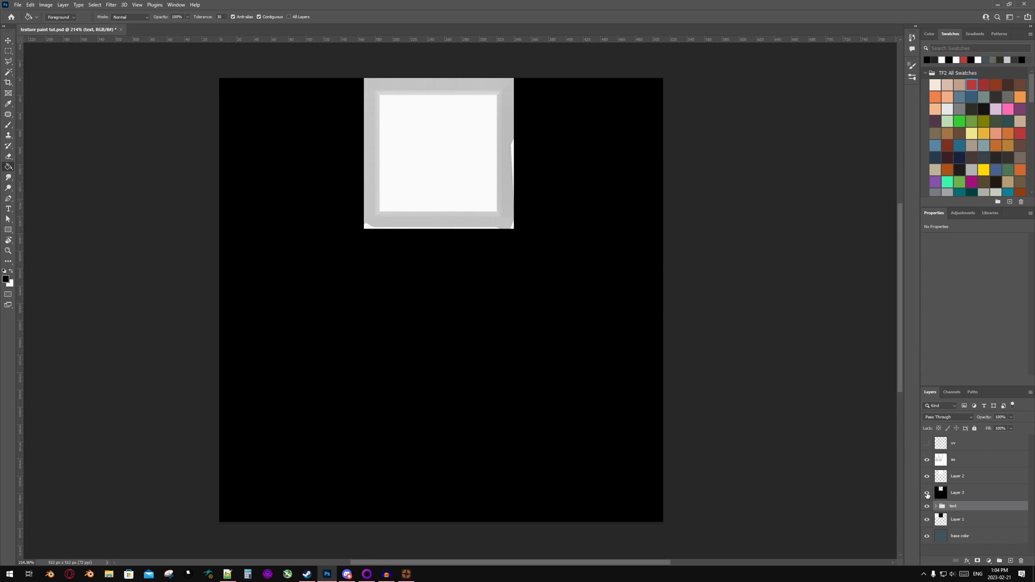
left_click(927, 493)
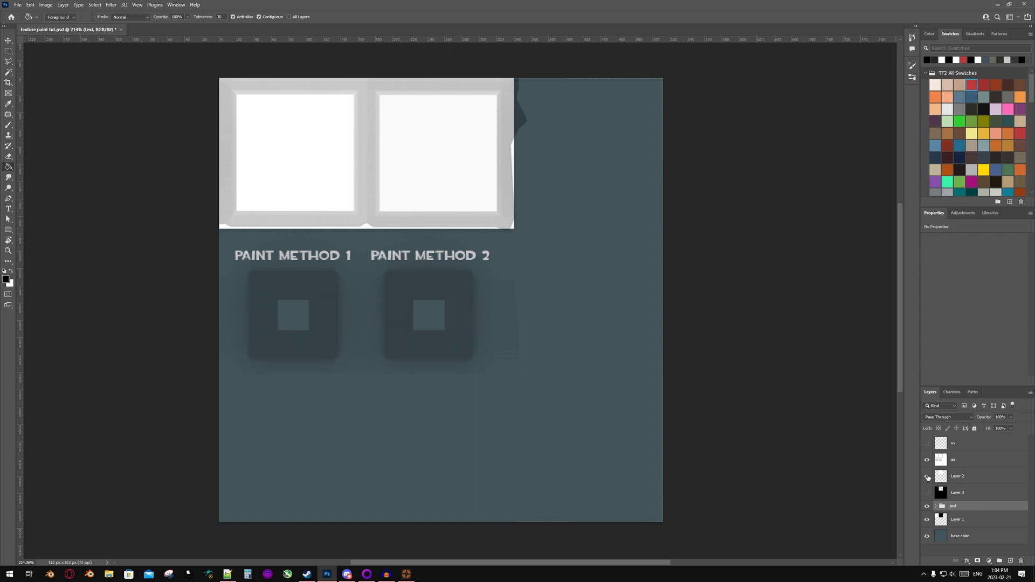
left_click(927, 477)
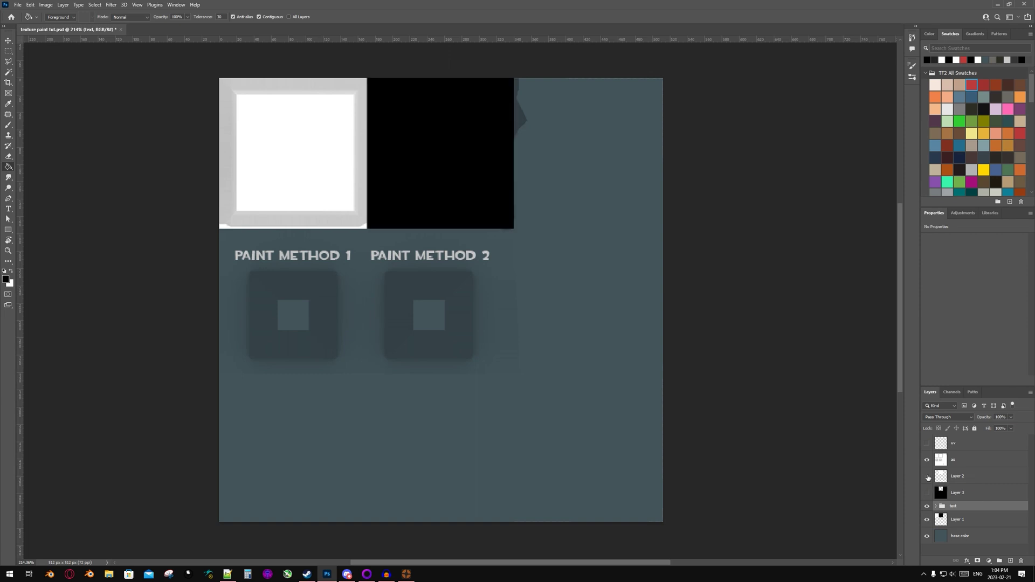
Paste the framed white square into the paint method 1 alpha channel and deselect
left_click(952, 392)
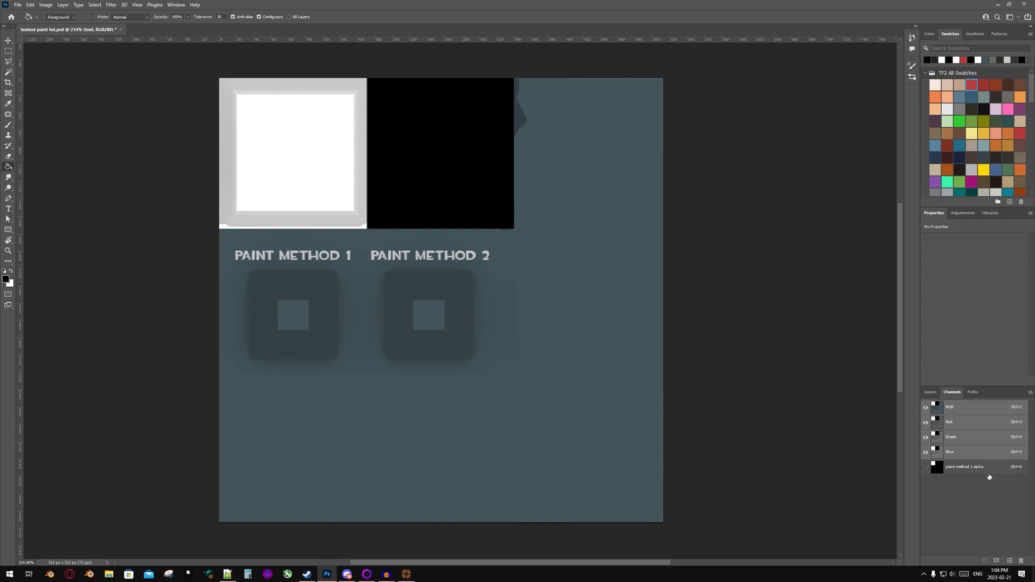
left_click(986, 468)
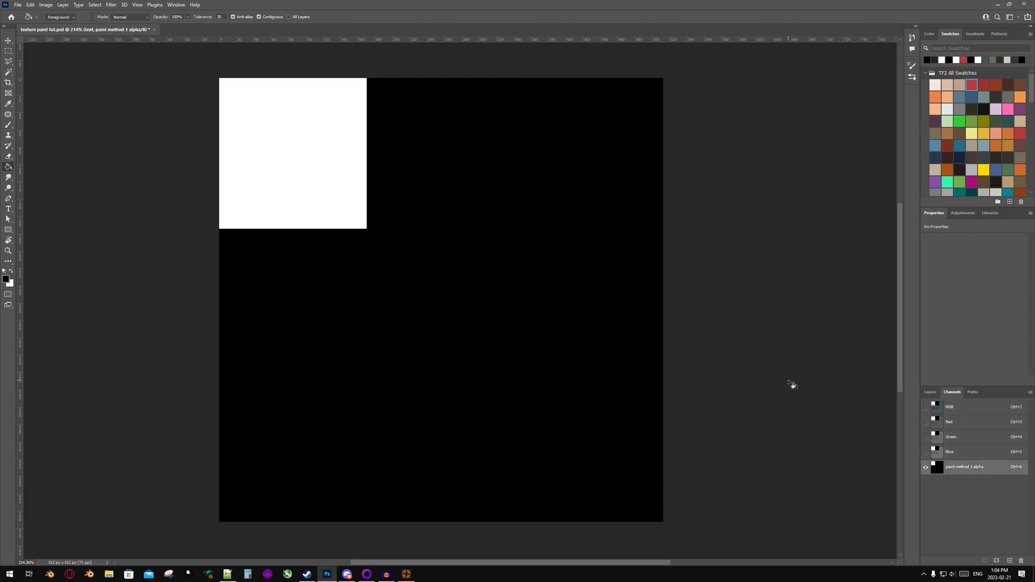
key("ctrl+v")
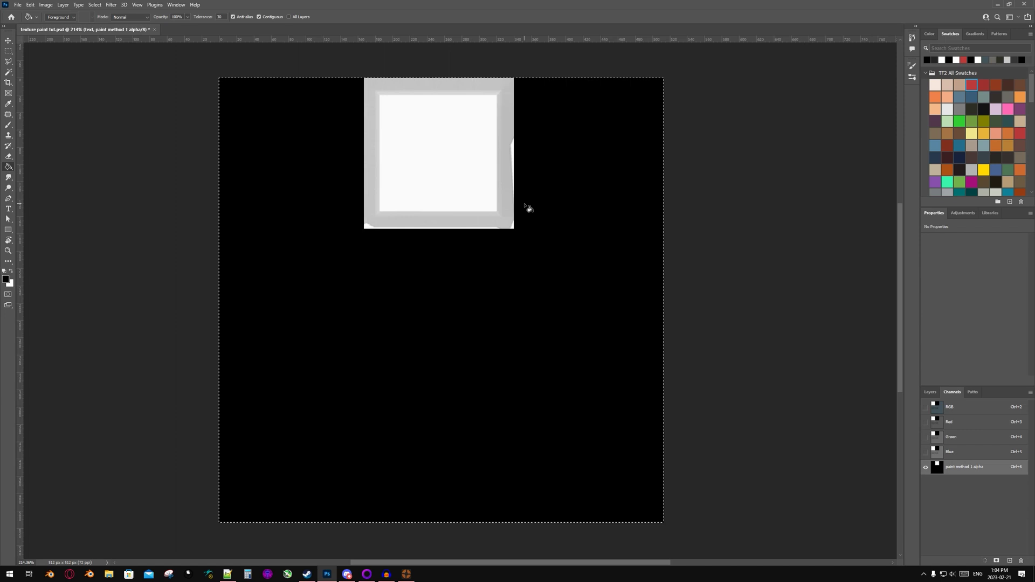
key("v")
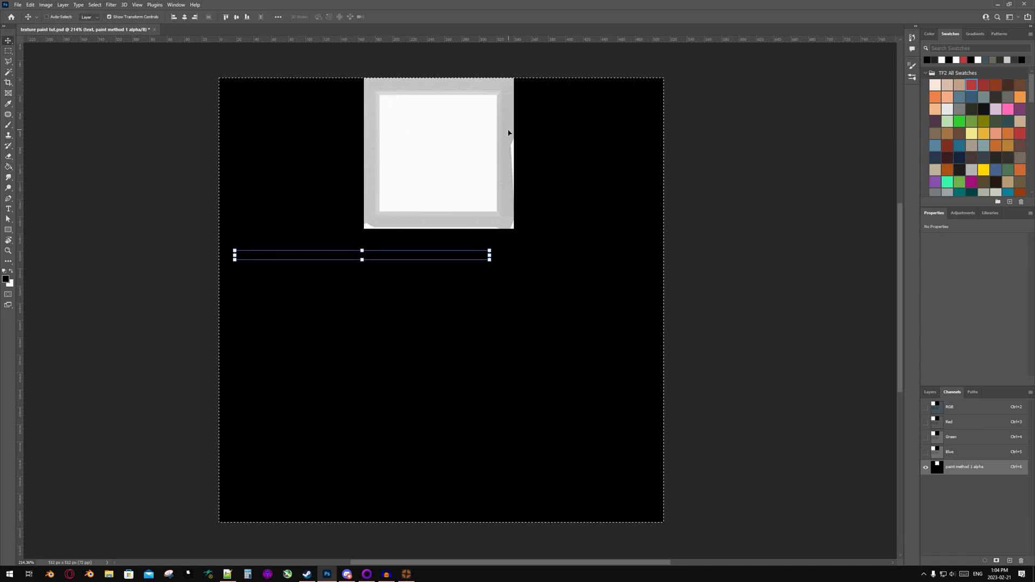
key("ctrl+d")
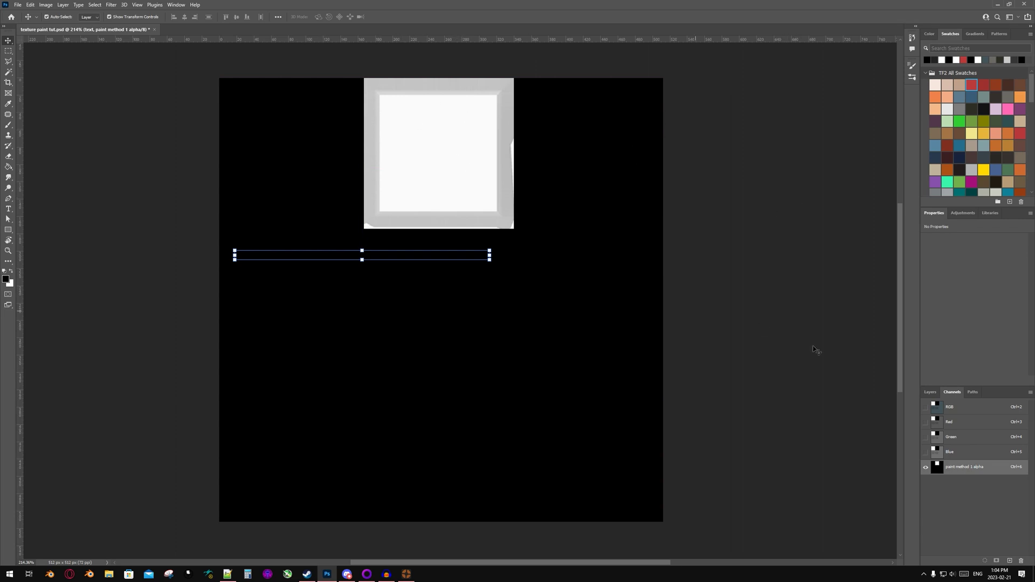
Return to the RGB channel and make the uv layer active
left_click(970, 406)
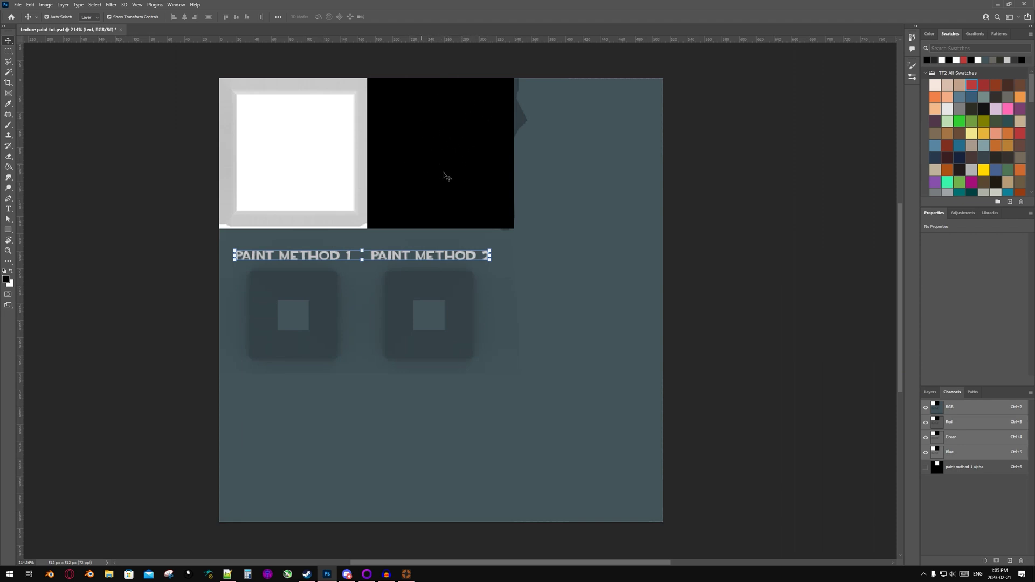
left_click(930, 392)
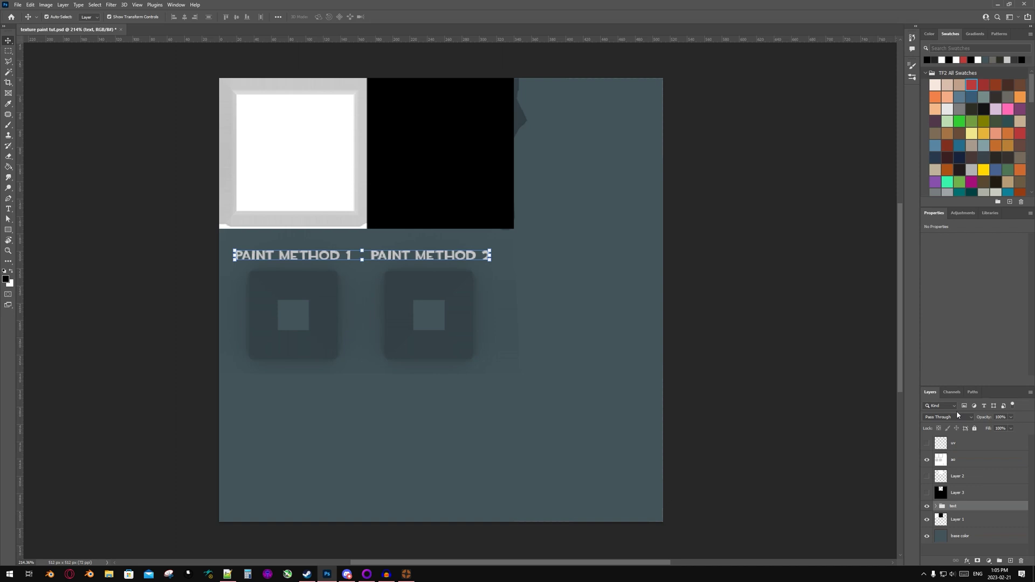
left_click(973, 443)
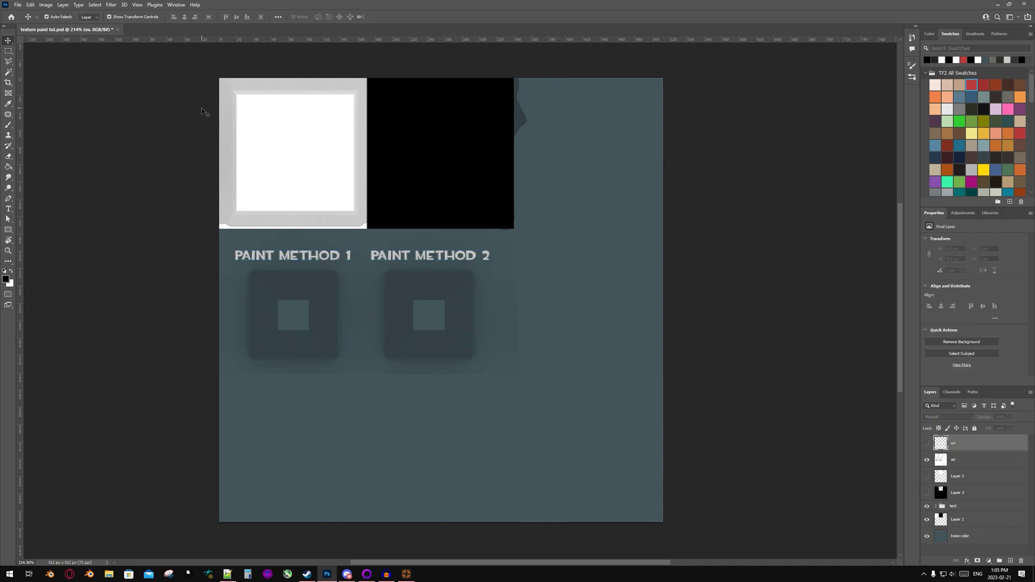
Save a 32 bits/pixel Targa copy of the texture as 'paint method 2.tga' beside paint method 1
left_click(18, 5)
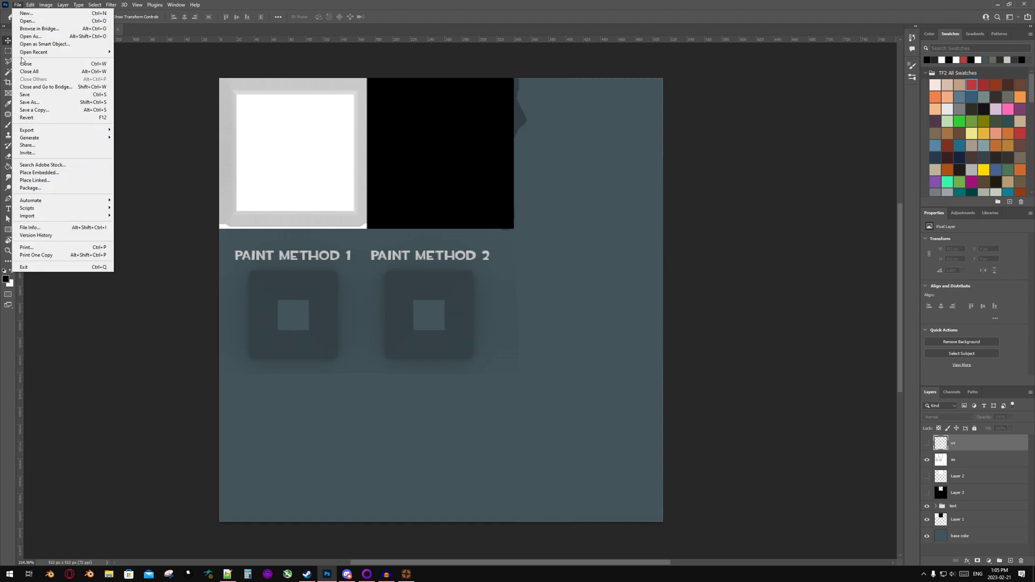
left_click(40, 111)
left_click(91, 259)
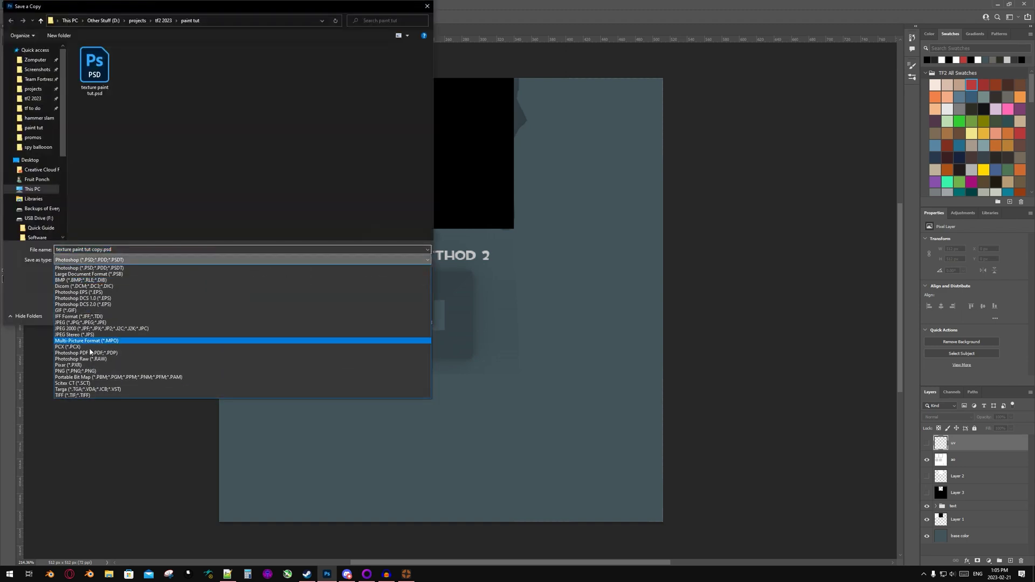
left_click(92, 389)
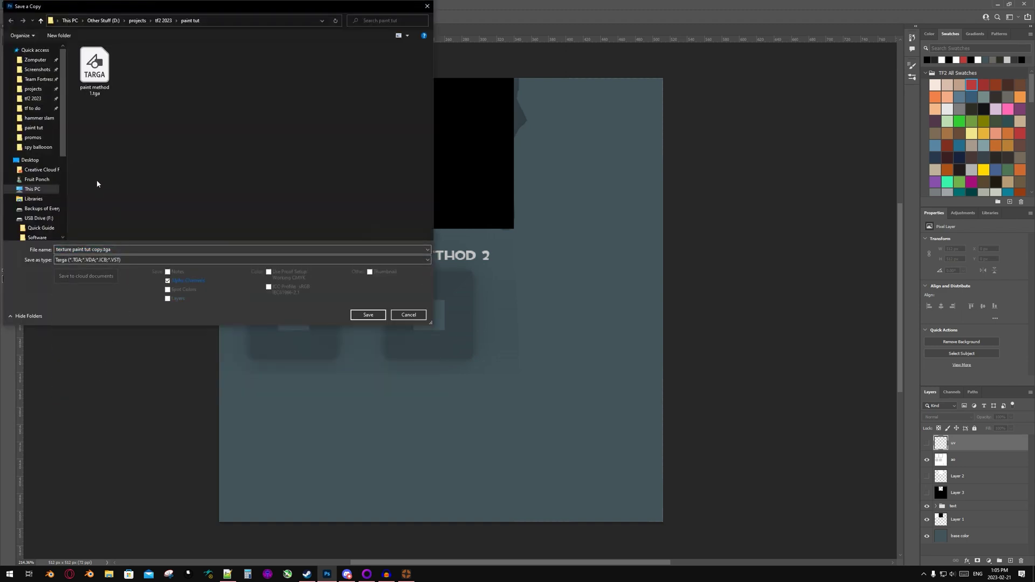
left_click(88, 88)
left_click(88, 249)
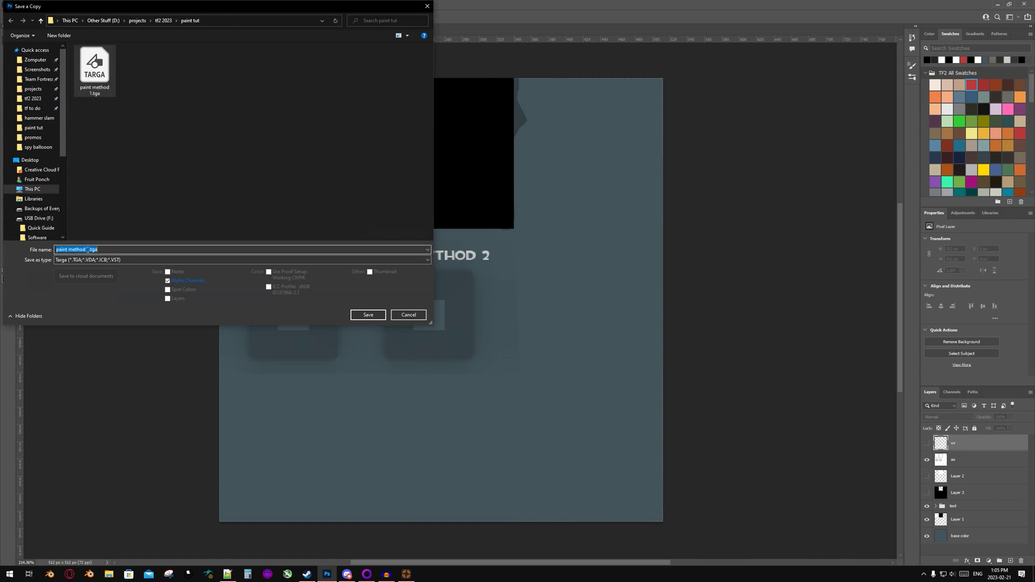
double_click(88, 249)
left_click(86, 250)
key("shift+End")
type("2")
left_click(377, 321)
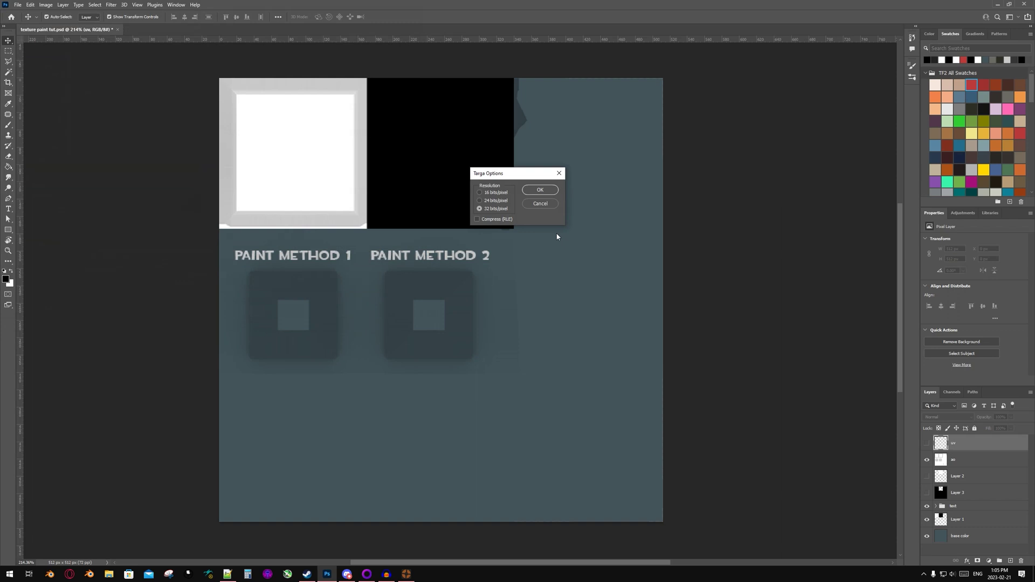
left_click(548, 192)
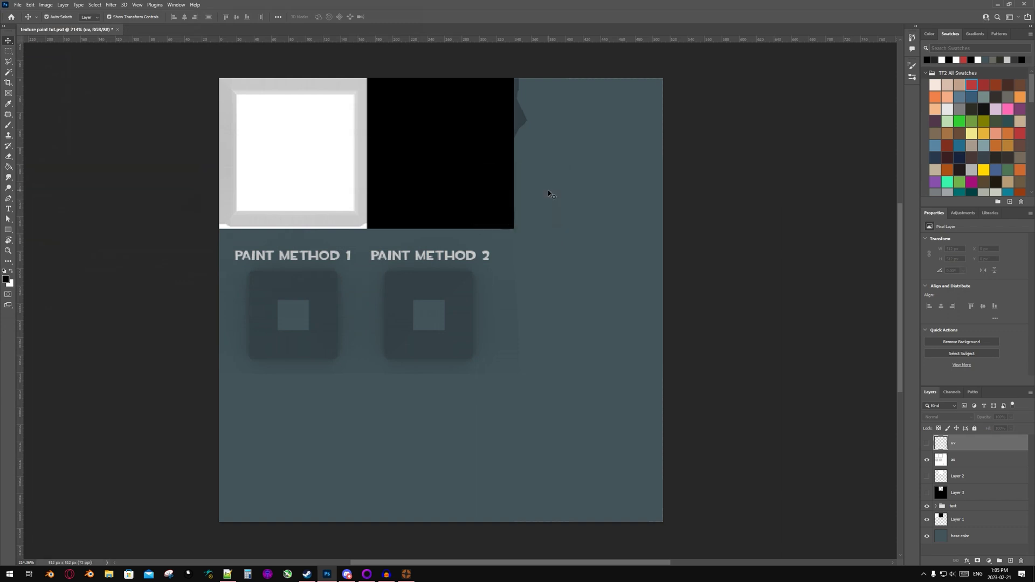
In TF2's Workshop, start a new cosmetic import with the paint tut SMD as the High LOD model
left_click(411, 576)
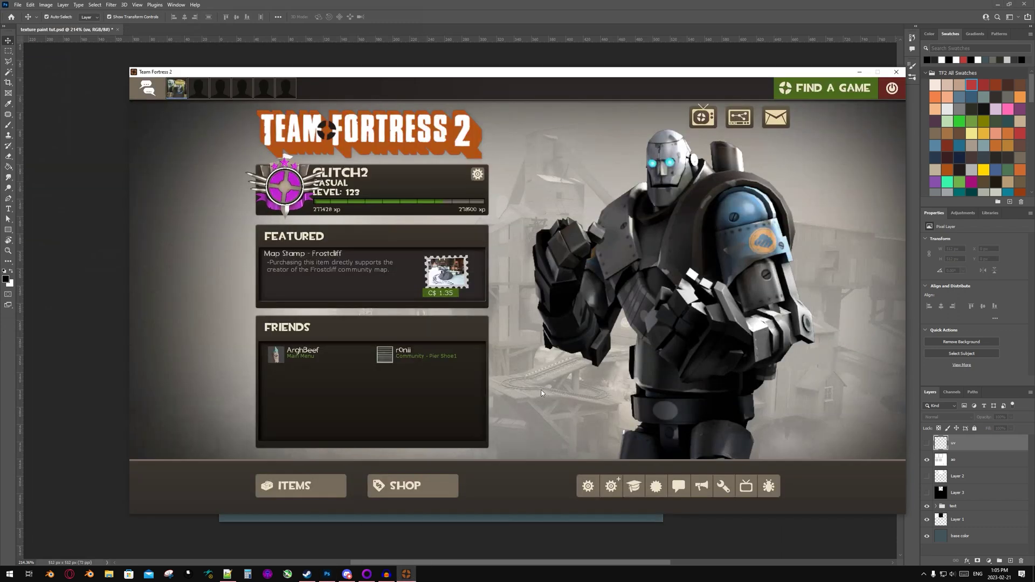
left_click(722, 487)
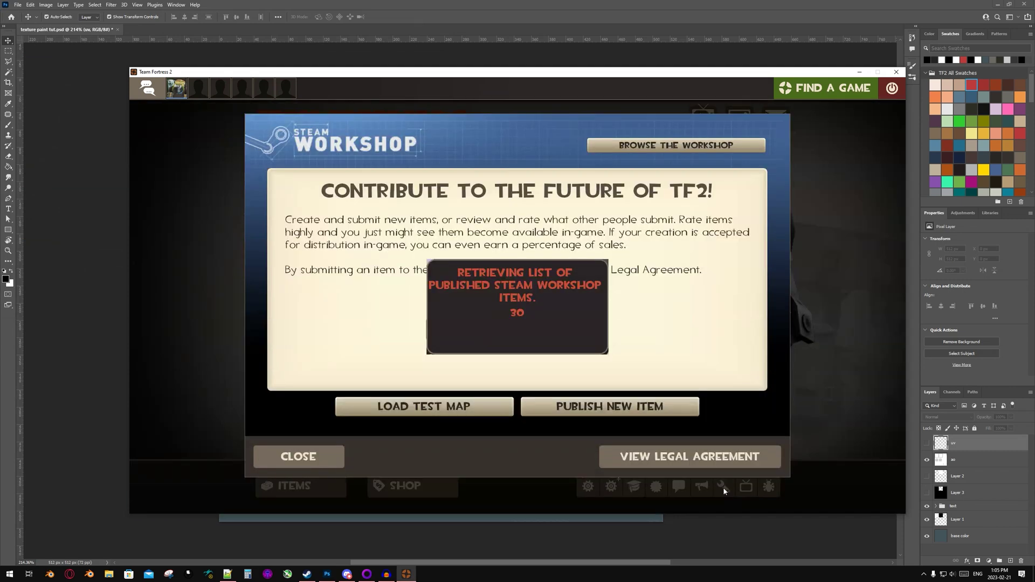
left_click(567, 407)
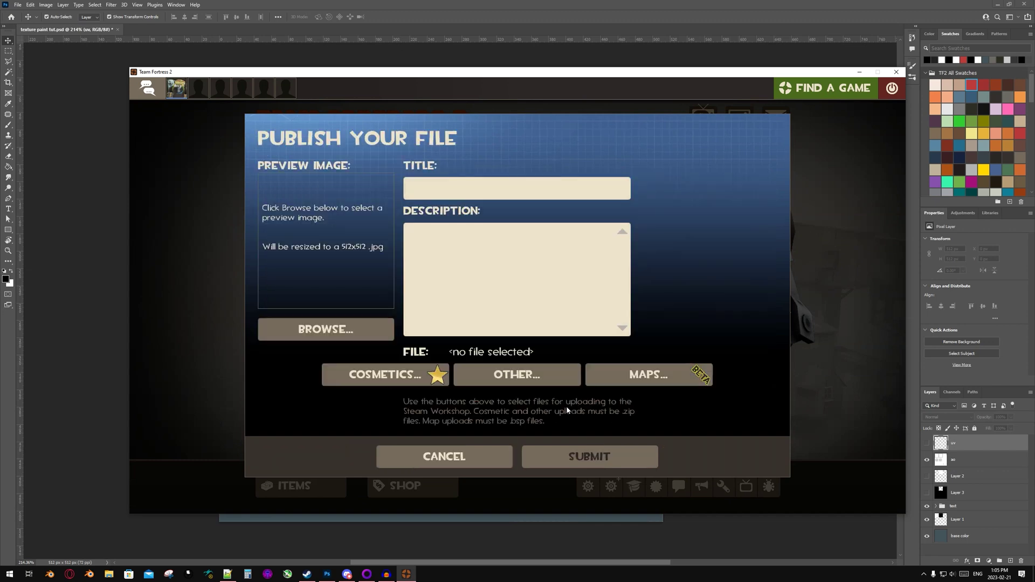
left_click(401, 384)
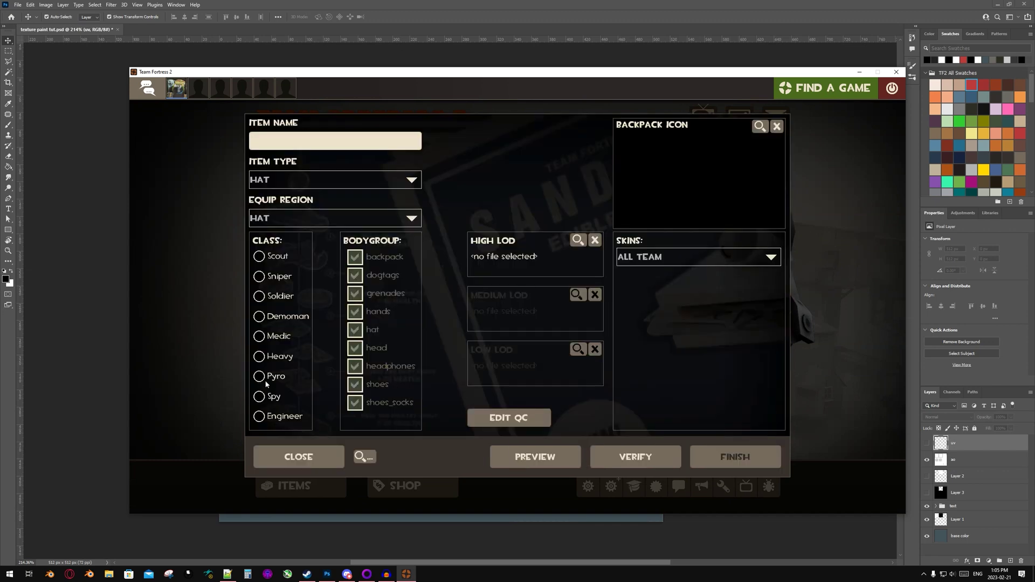
left_click(577, 240)
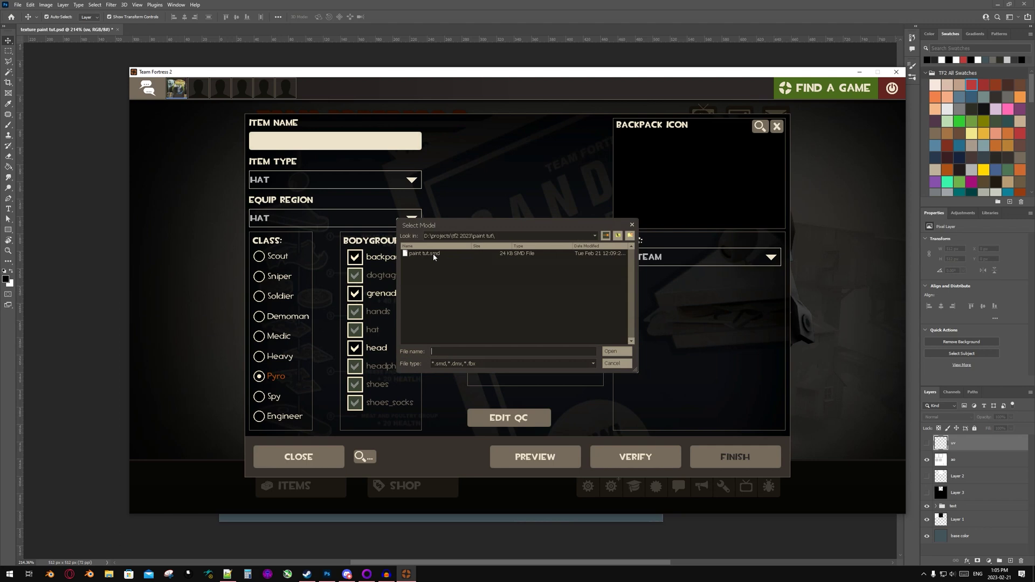
double_click(496, 253)
Keep the Pyro's head visible, then give the paint material base texture paint method 2 and Blend Tint Color Over Base 1
left_click(356, 349)
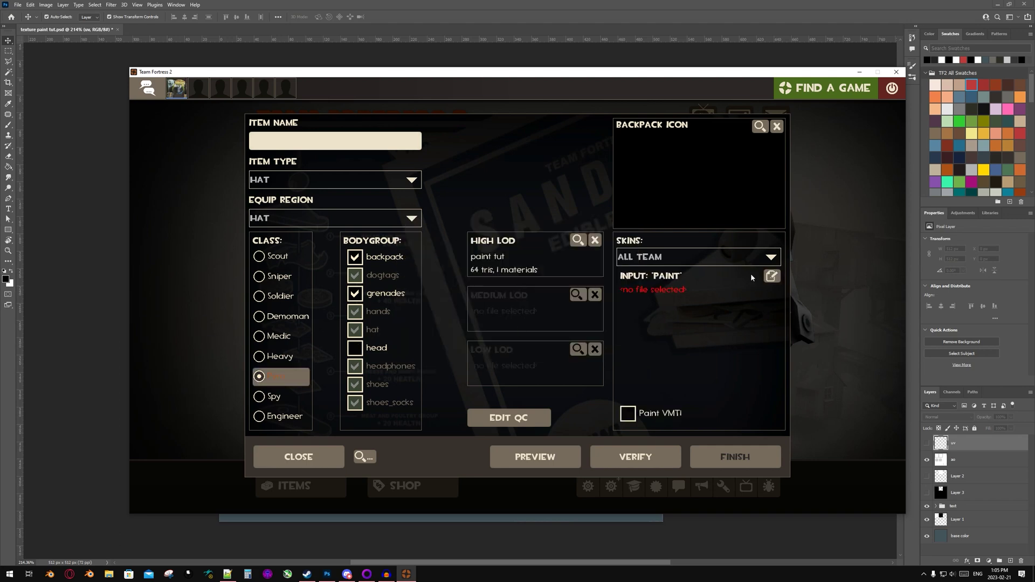
left_click(771, 277)
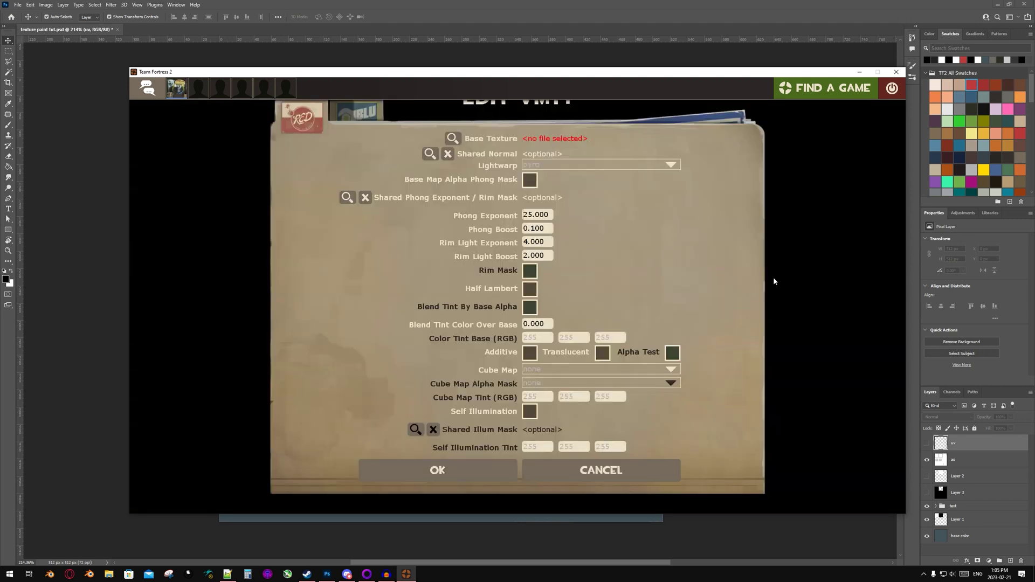
left_click(452, 139)
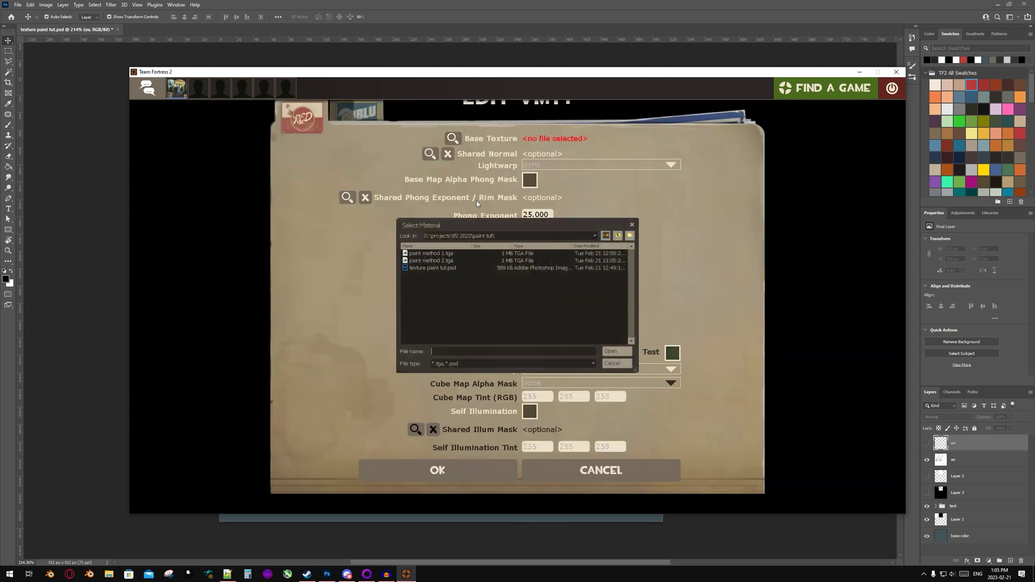
double_click(435, 261)
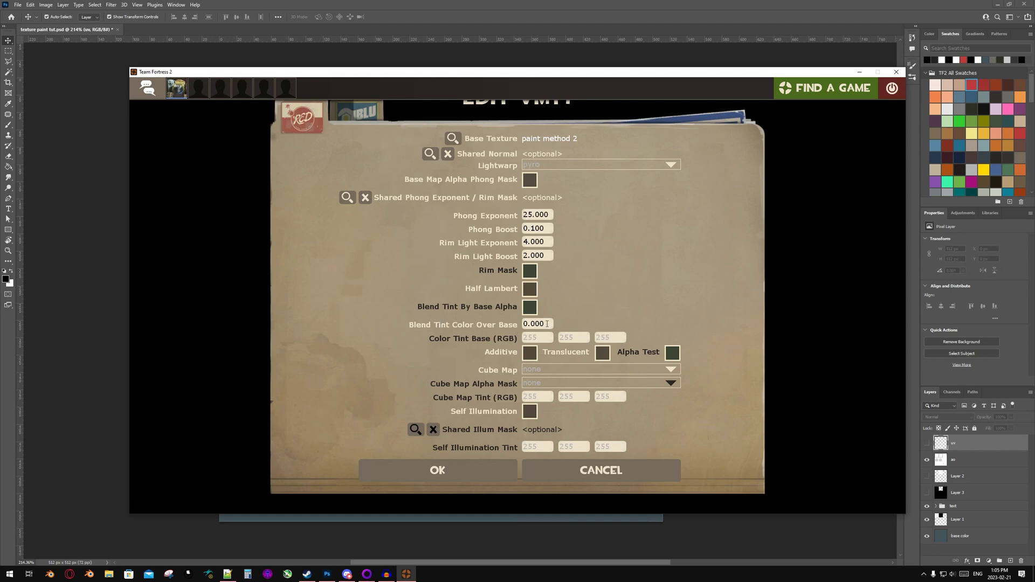
left_click_drag(547, 324, 499, 321)
type("1")
Confirm the material, enable Paint VMT, and preview the Pyro zoomed in on the hat
left_click(471, 473)
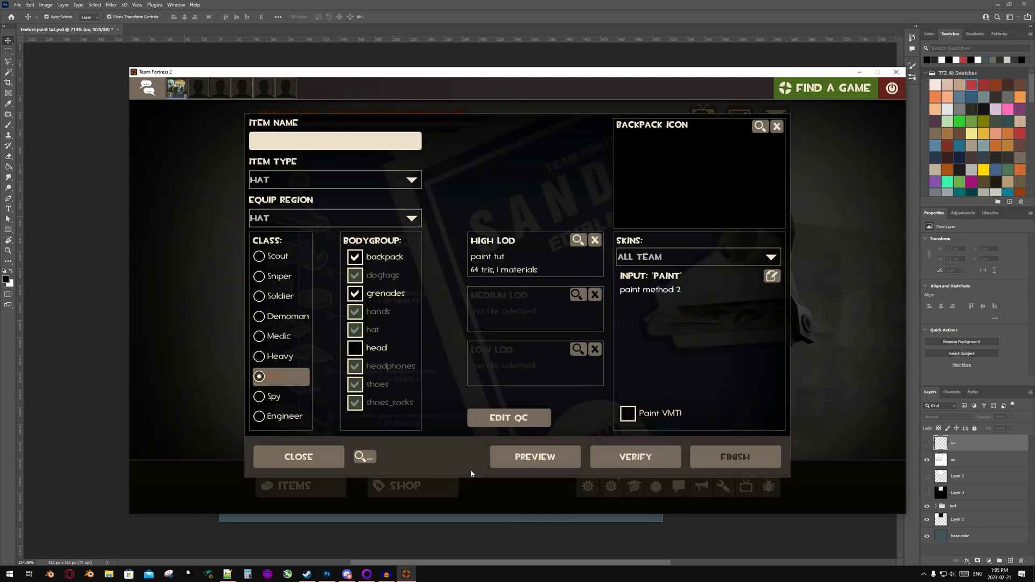
left_click(629, 416)
left_click(571, 456)
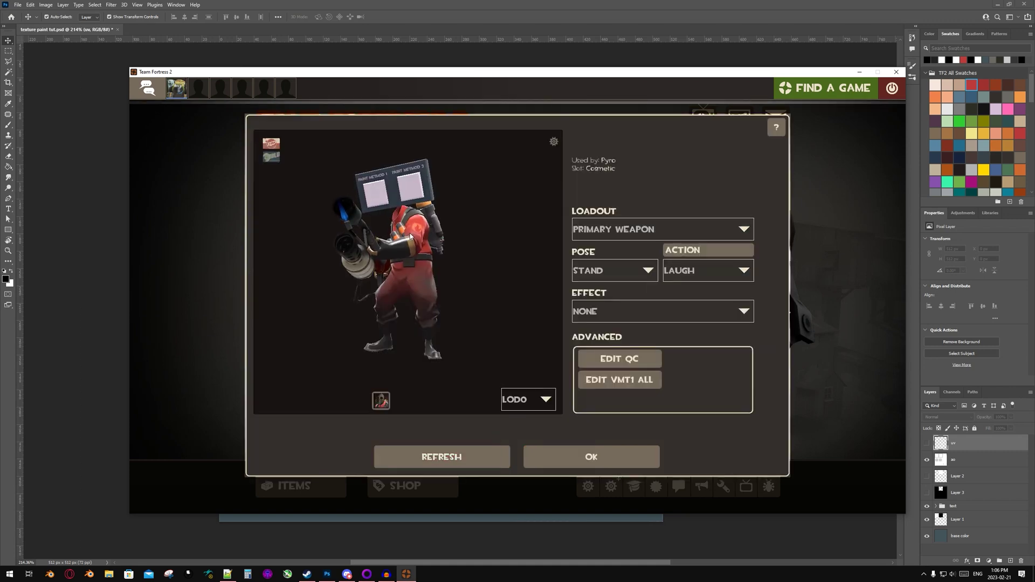
scroll(407, 235, "up", 5)
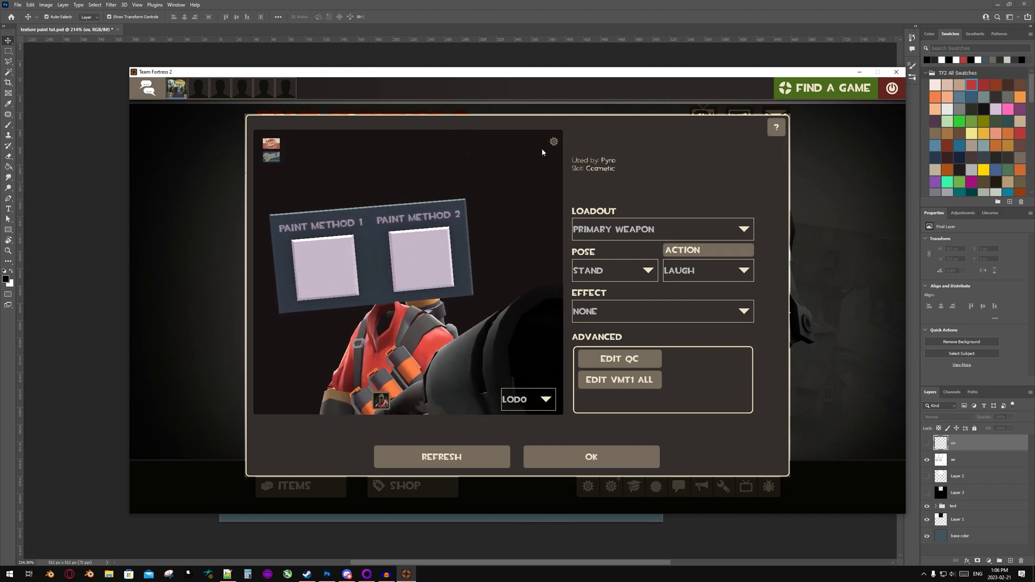
Paint the previewed hat Indubitably Green, then Zepheniah's Greed, finishing on Color No. 216-190-216
left_click(553, 141)
mouse_move(557, 146)
left_click(657, 158)
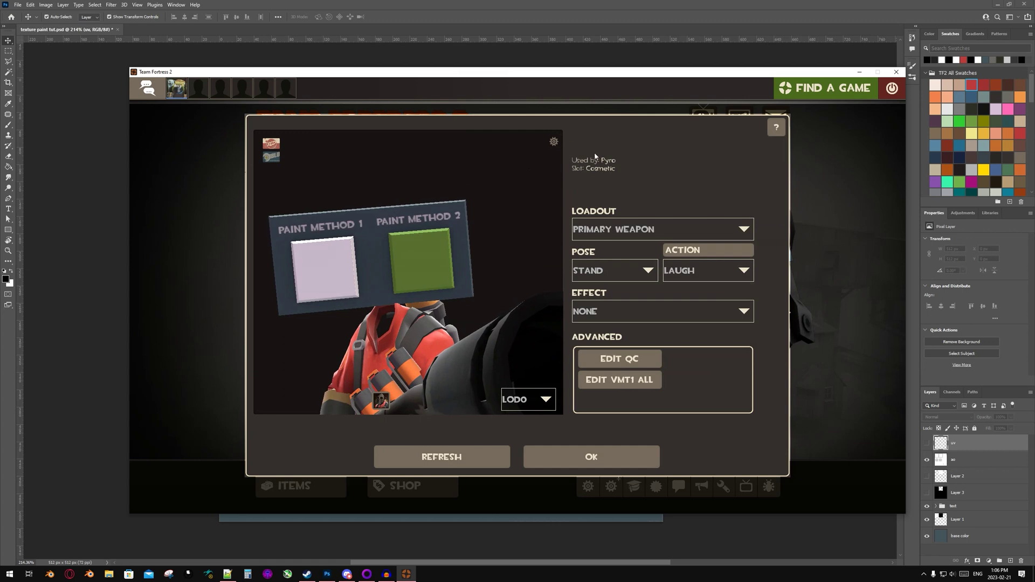
left_click(553, 142)
left_click(663, 165)
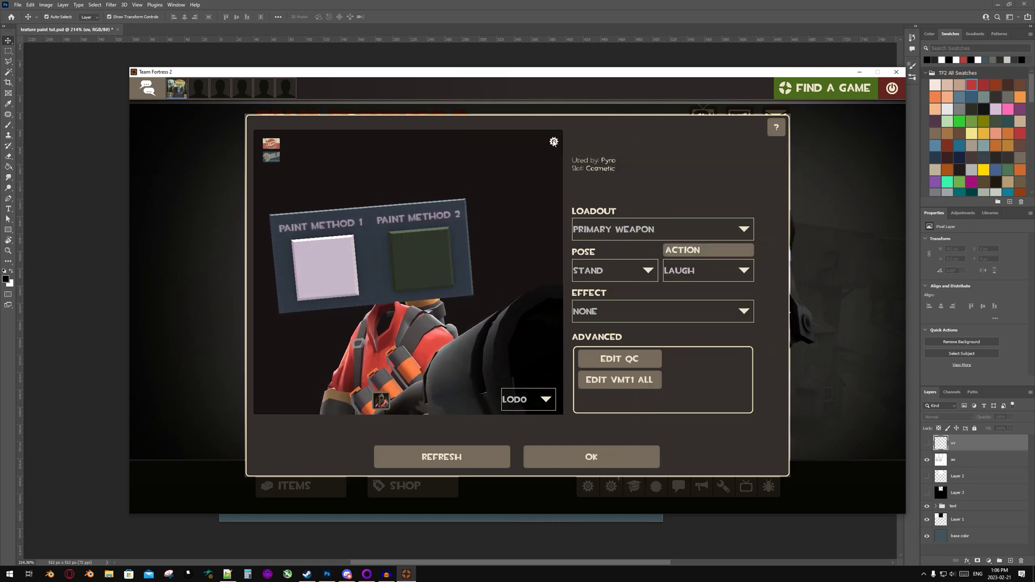
left_click(553, 142)
left_click(646, 186)
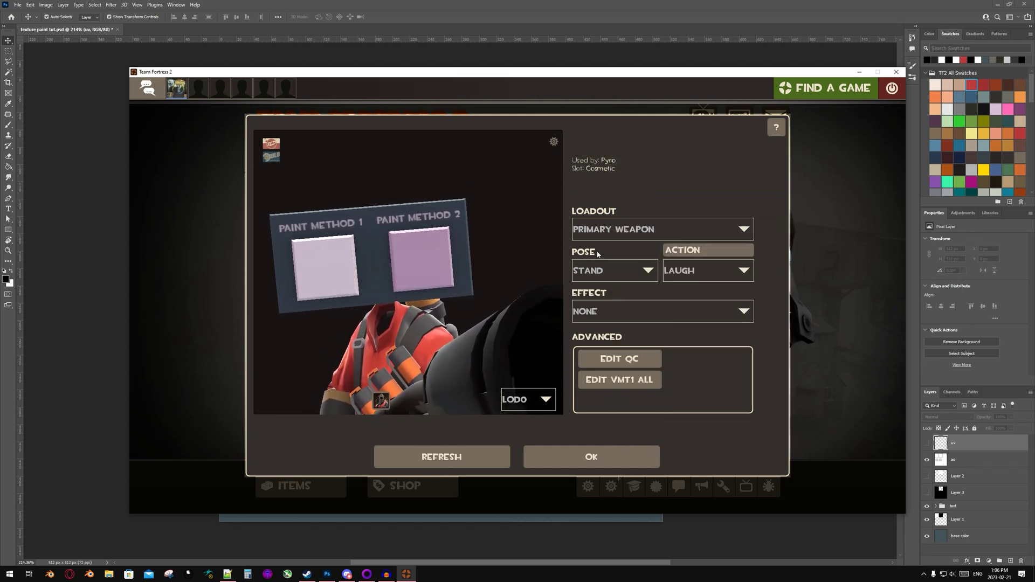